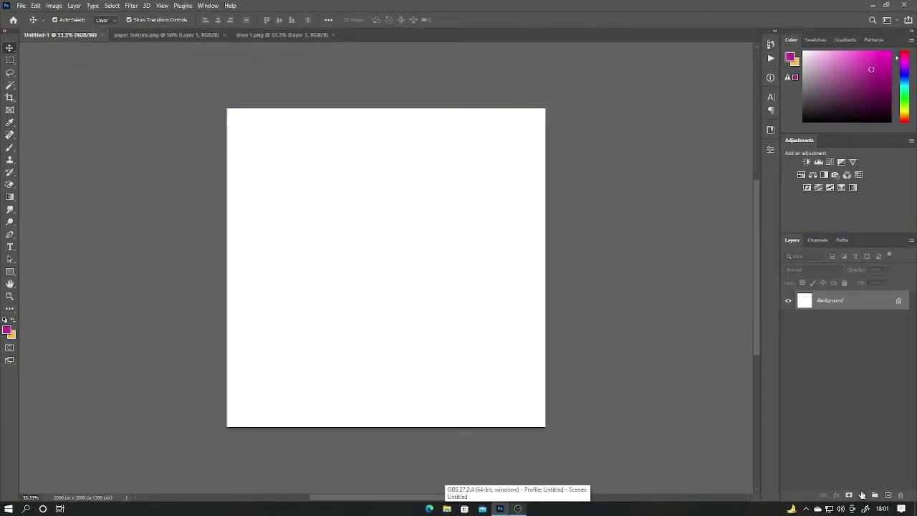
- Add a Solid Color fill layer set to black
click(862, 495)
click(856, 322)
drag(705, 352, 571, 433)
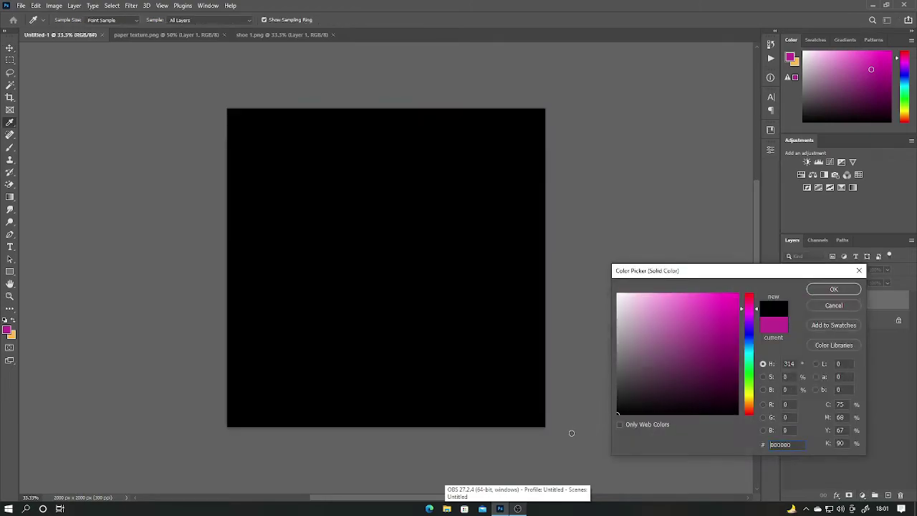
click(834, 289)
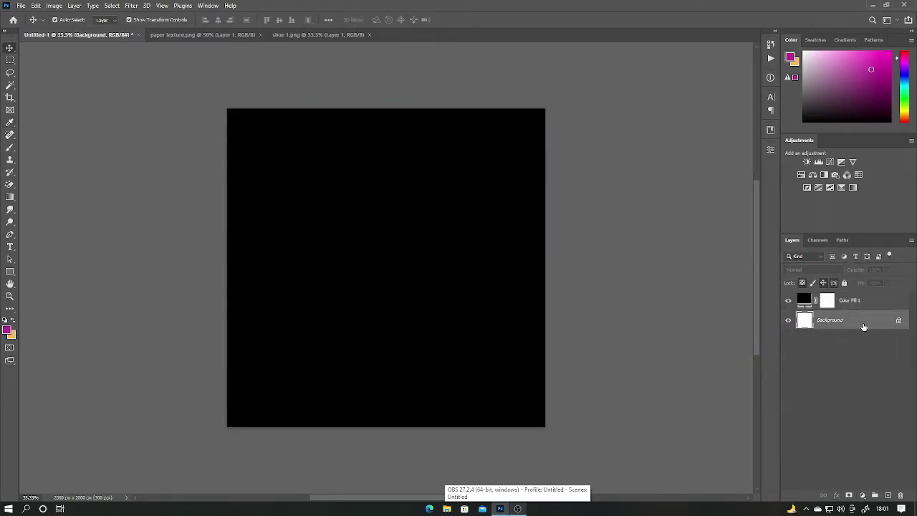
- Delete the white Background and group the fill into a locked group named bg
key(Delete)
key(ctrl+g)
text(bg)
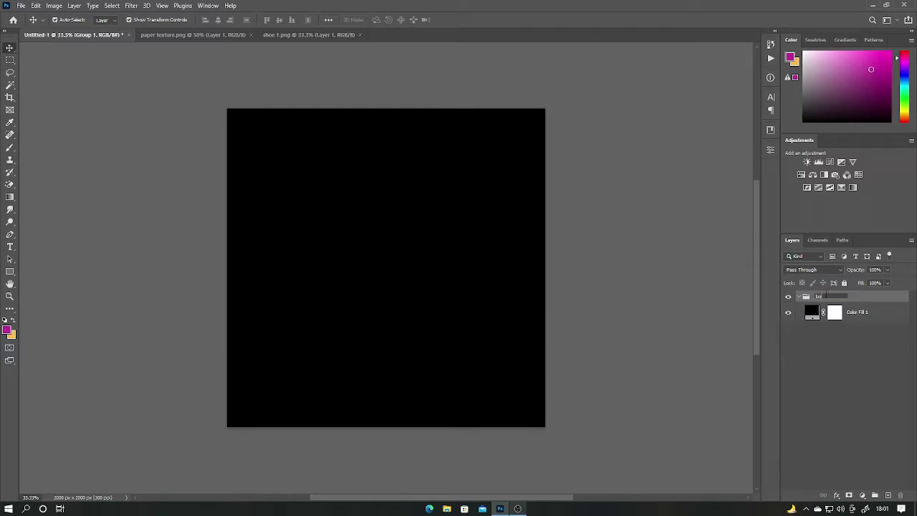
key(Return)
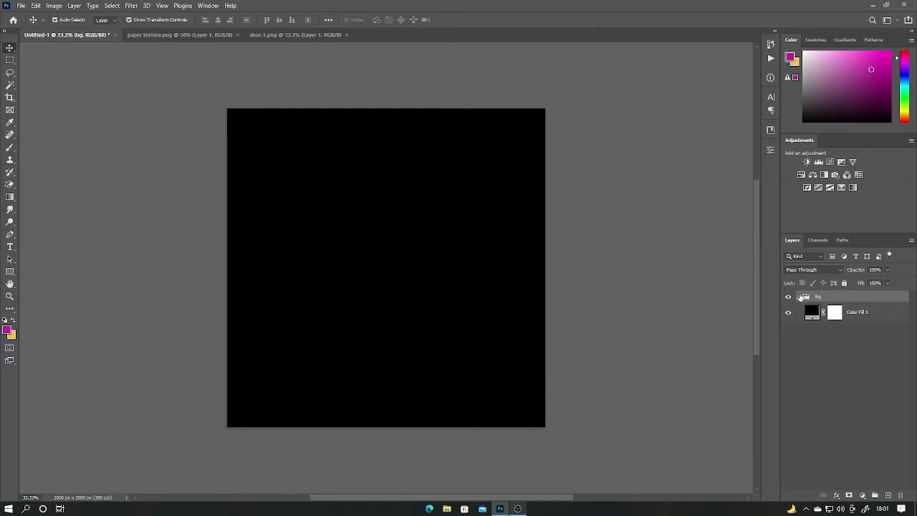
click(800, 296)
click(844, 282)
click(843, 342)
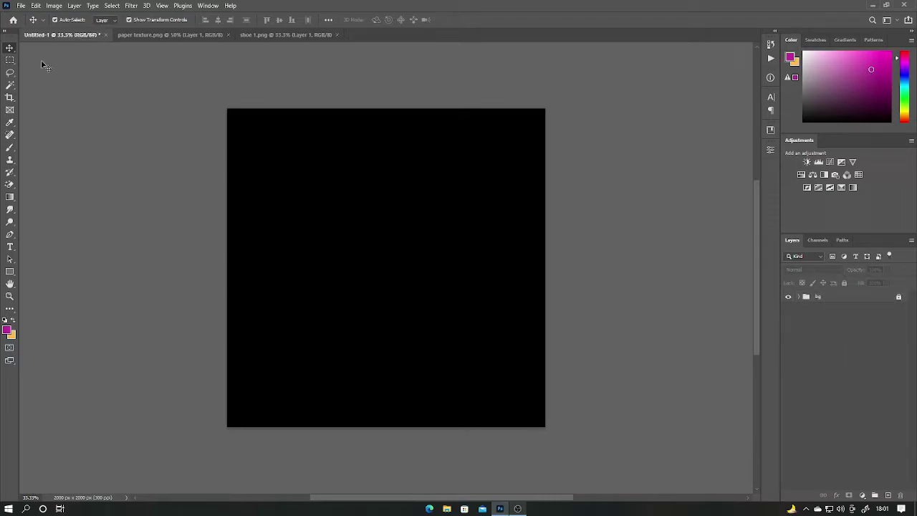
- Bring the shoe from shoe 1.png in, rotate it ~40° counter-clockwise and shrink it to ~79%
click(146, 35)
click(291, 36)
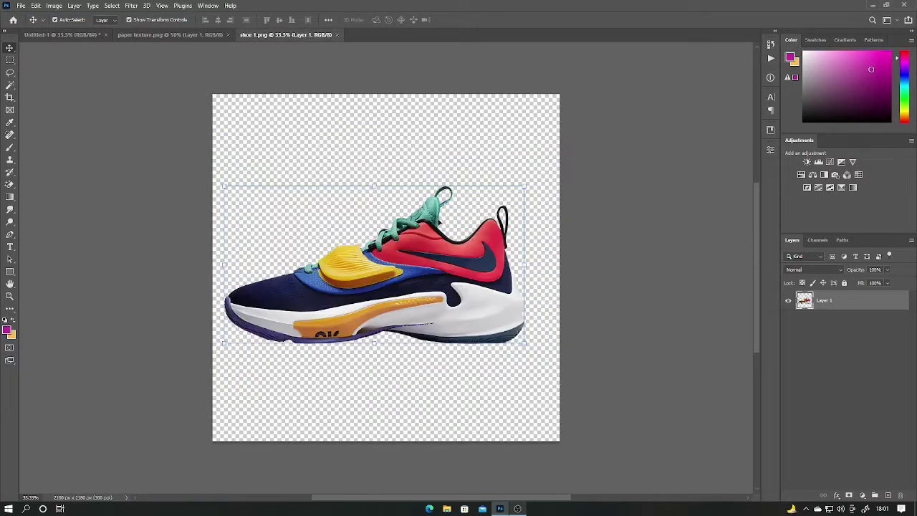
mouse_move(440, 223)
mouse_down()
mouse_move(304, 175)
mouse_move(435, 292)
mouse_up()
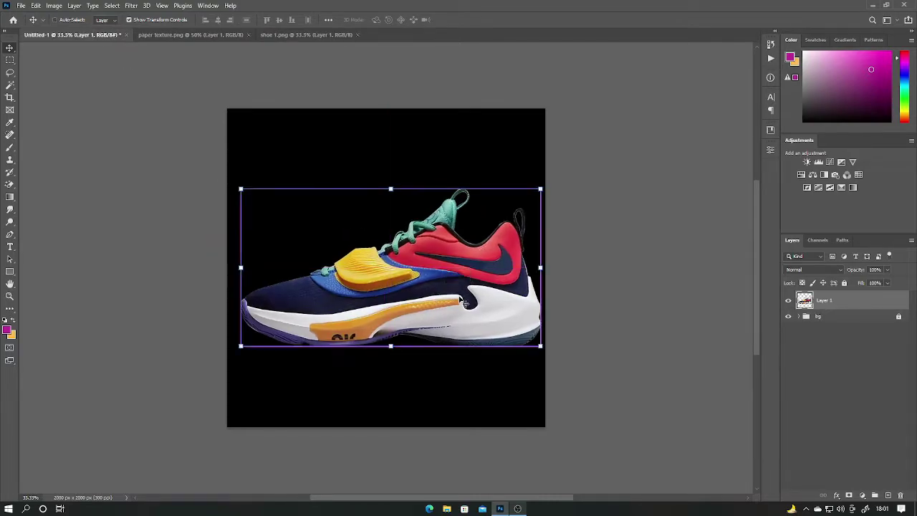
key(ctrl+t)
drag(543, 267, 519, 267)
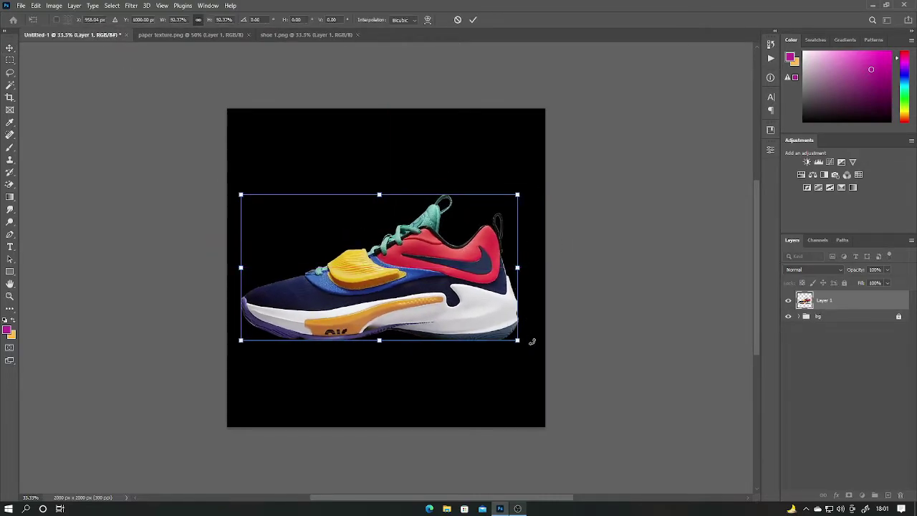
drag(531, 344, 546, 209)
drag(484, 178, 468, 188)
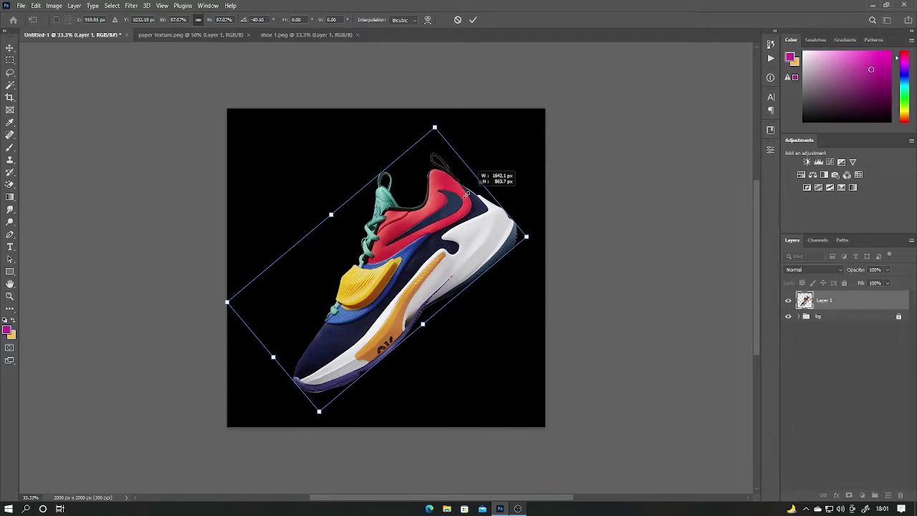
drag(414, 261, 434, 251)
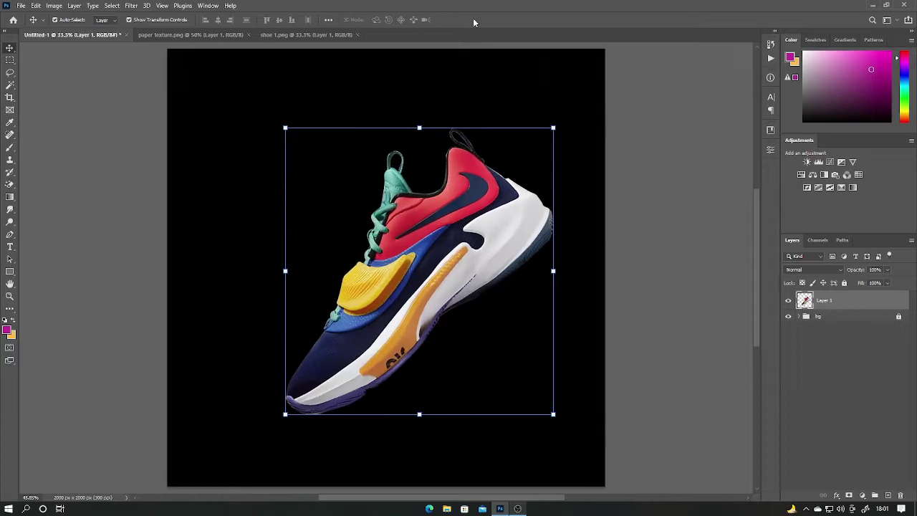
- Rotate the shoe ~11.5° clockwise, nudge it, enlarge it slightly, and apply the transform
key(ctrl+t)
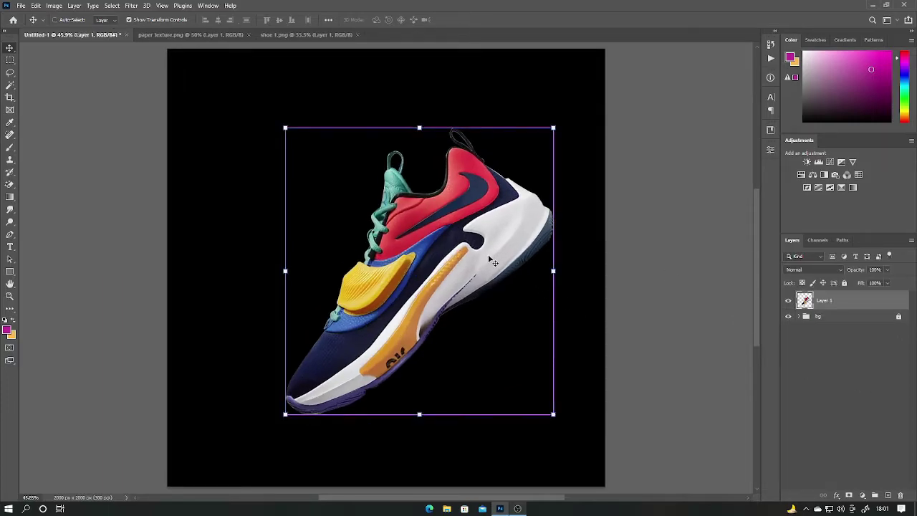
drag(571, 288, 563, 320)
mouse_move(473, 275)
mouse_down()
mouse_move(439, 286)
mouse_move(445, 264)
mouse_up()
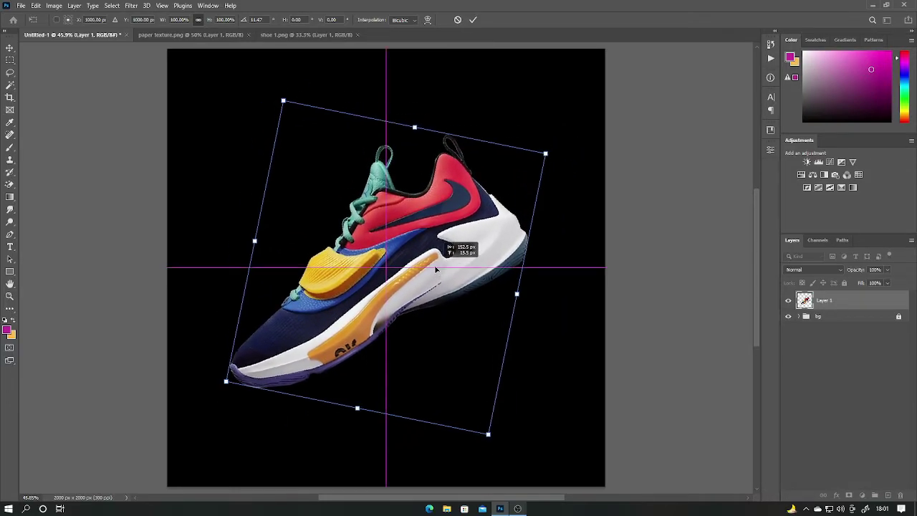
drag(445, 263, 440, 272)
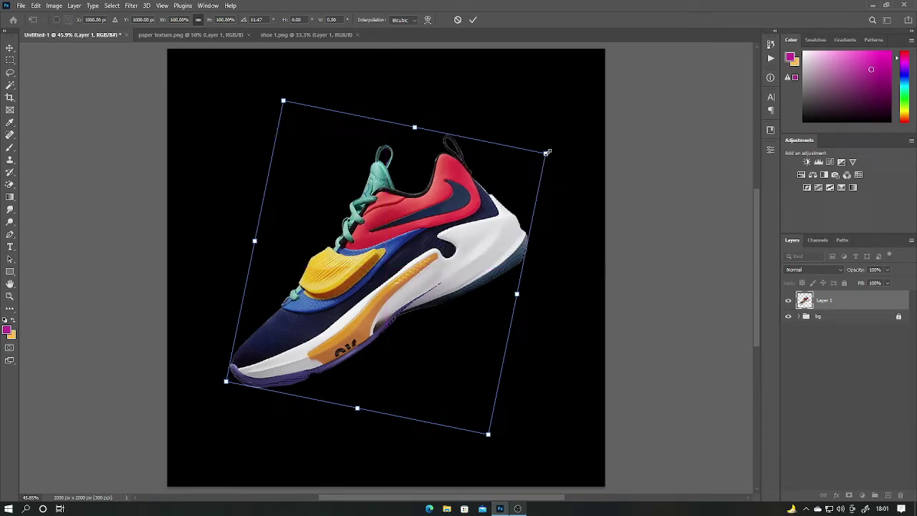
drag(548, 152, 567, 146)
mouse_move(563, 194)
mouse_down()
mouse_move(566, 205)
mouse_move(480, 224)
mouse_up()
click(475, 19)
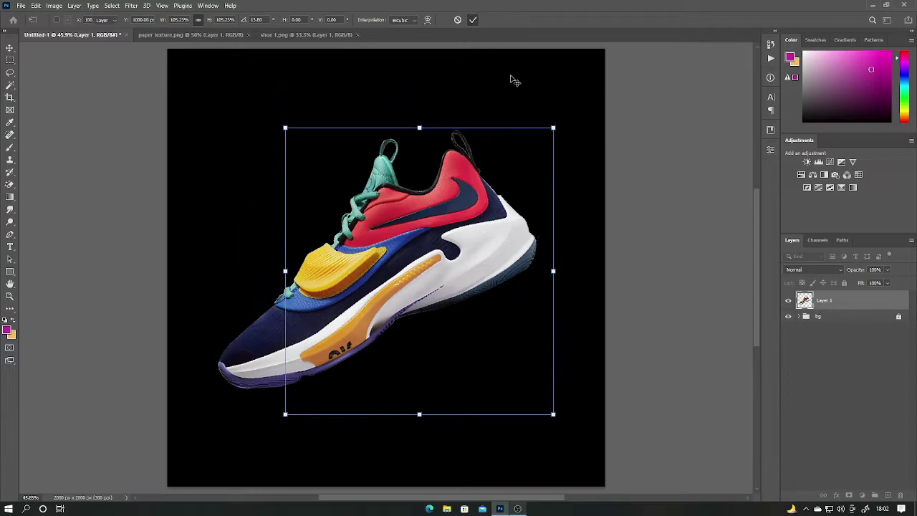
click(853, 371)
- Type the word GOOD above the shoe with the horizontal Type tool
key(t)
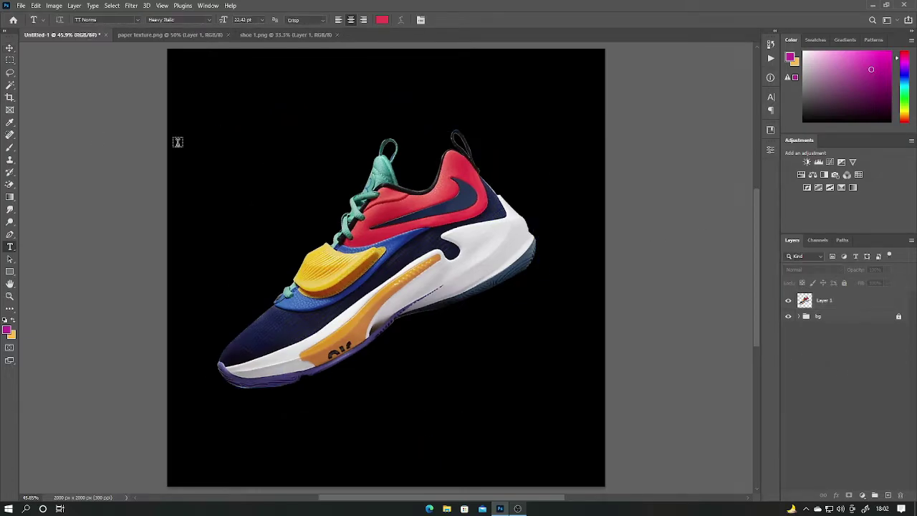
right_click(10, 246)
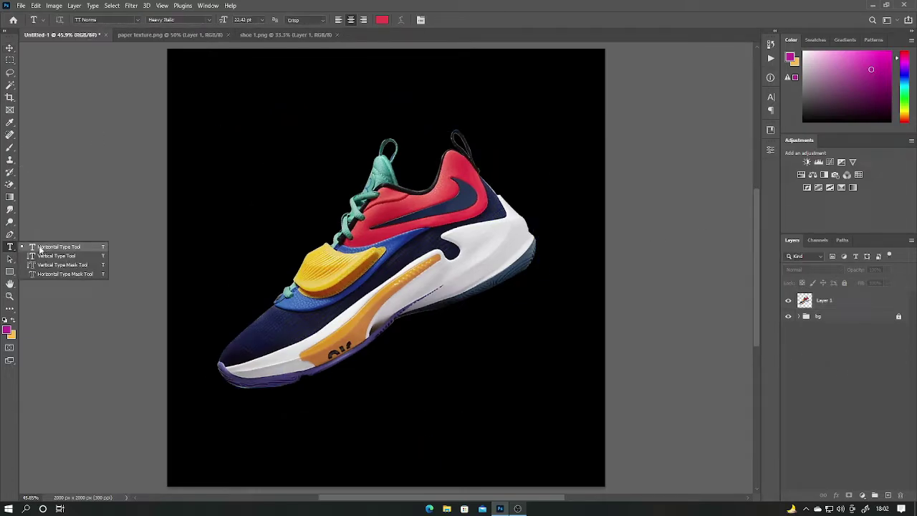
click(39, 247)
click(284, 119)
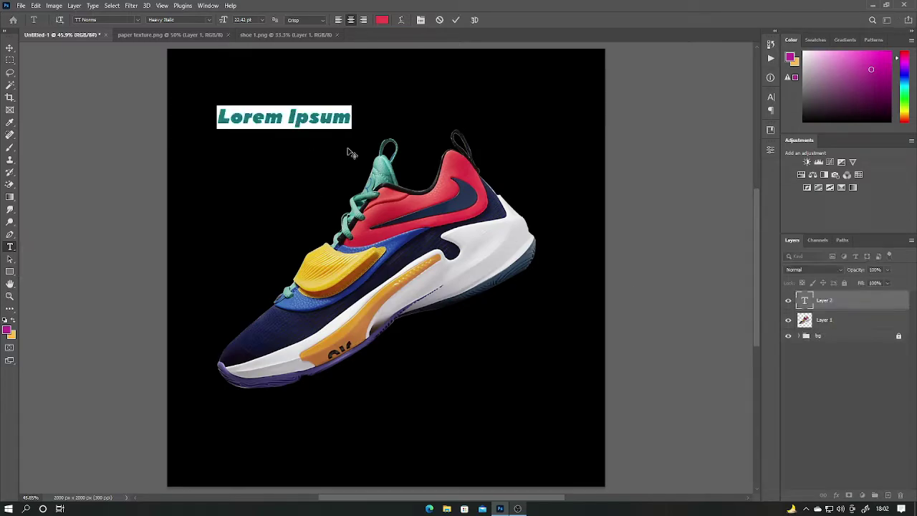
text(GOO)
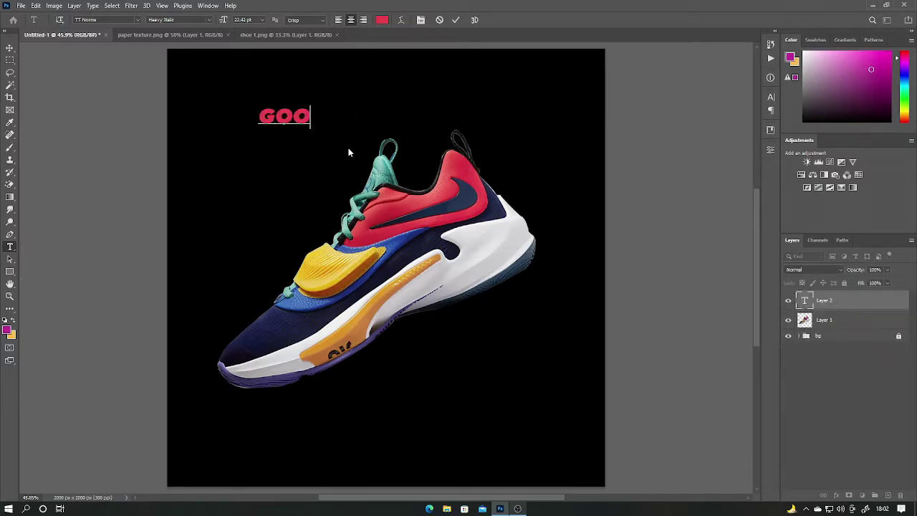
text(D)
key(ctrl+a)
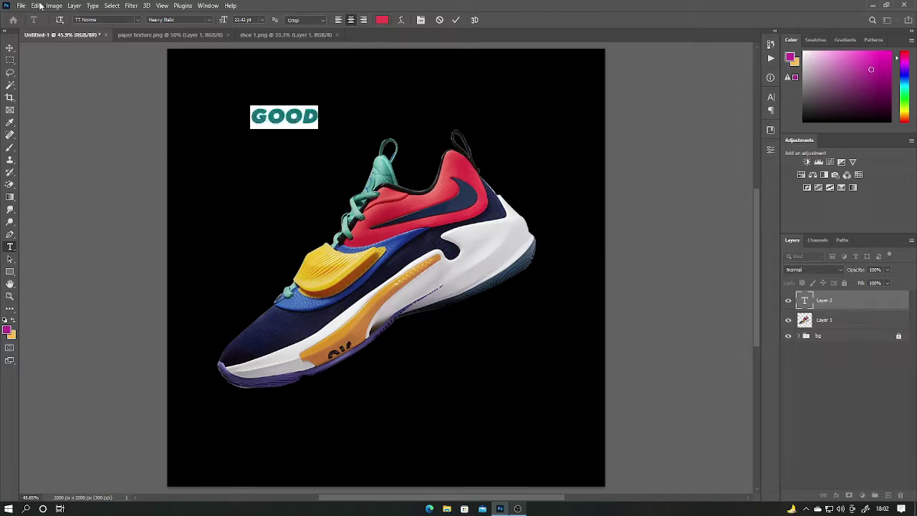
- Set GOOD's font to TT Norms Heavy Italic
click(771, 98)
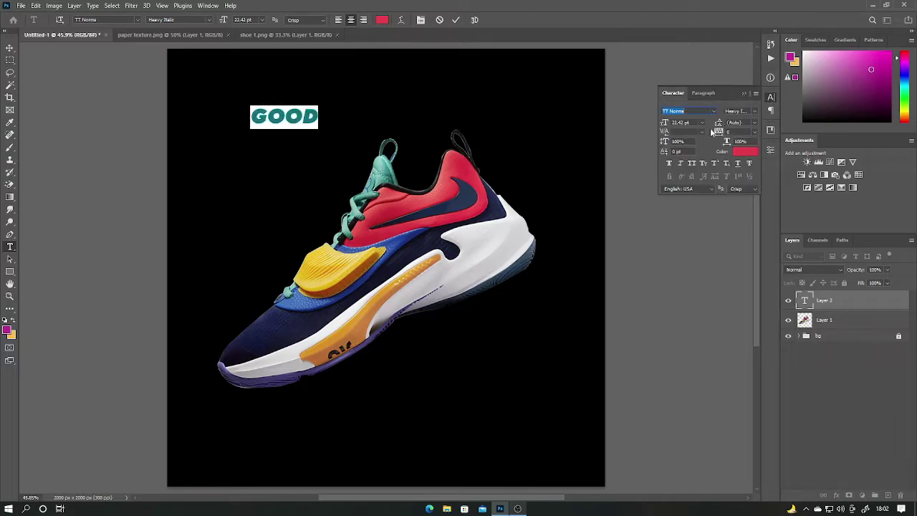
text(tt)
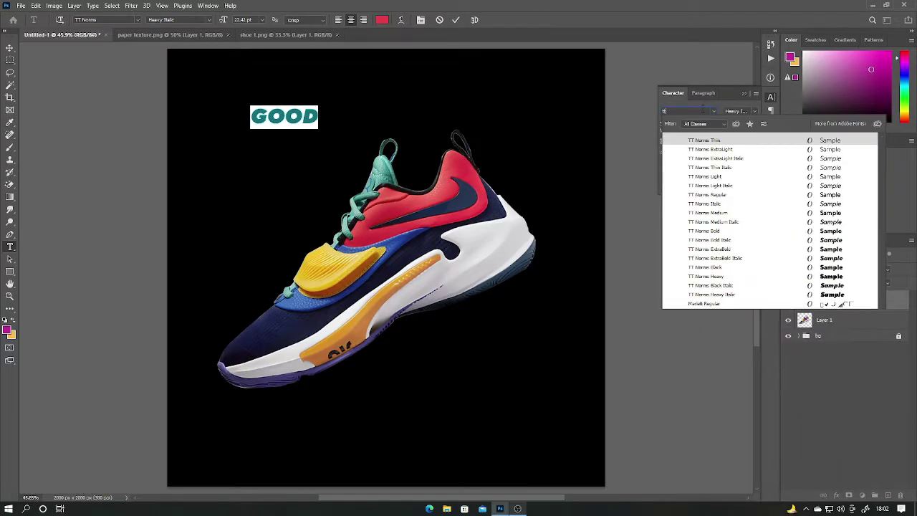
text(e)
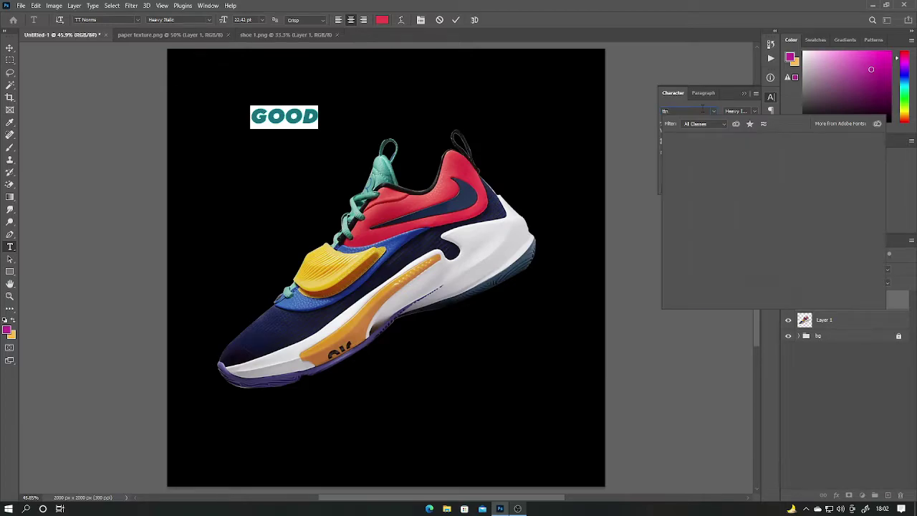
key(BackSpace)
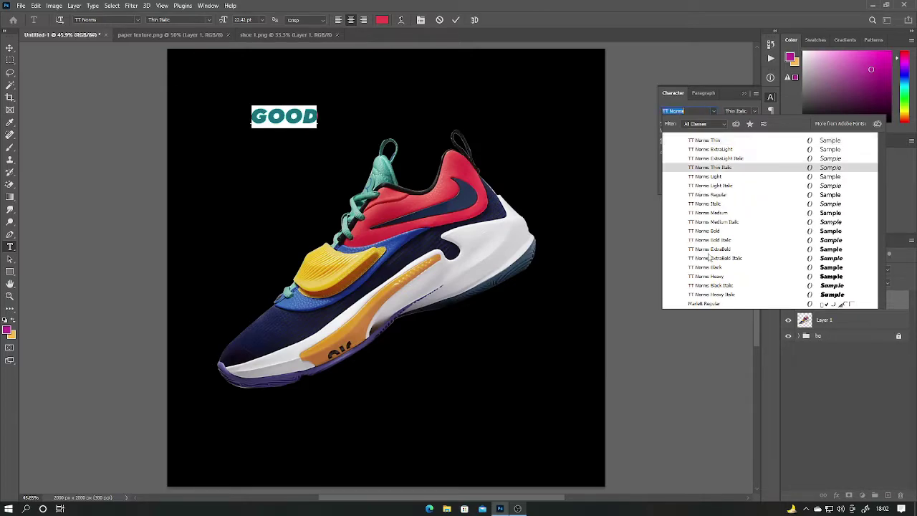
click(736, 296)
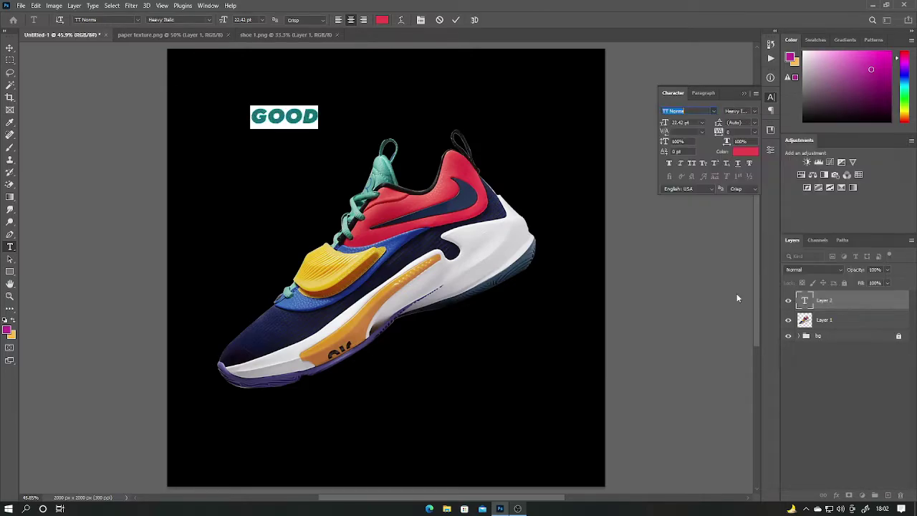
click(755, 111)
click(757, 247)
click(751, 113)
click(731, 253)
click(744, 152)
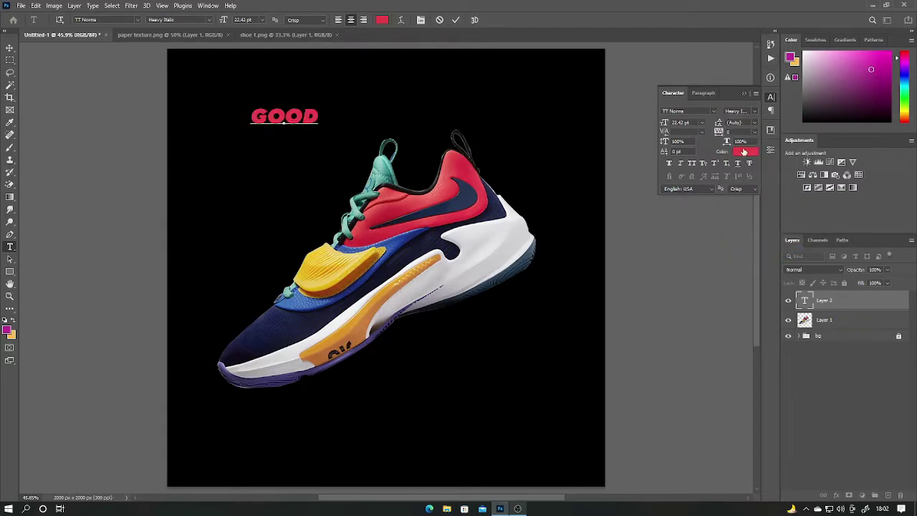
- Colour GOOD pink-red #d64455 and select it with the Move tool
click(744, 152)
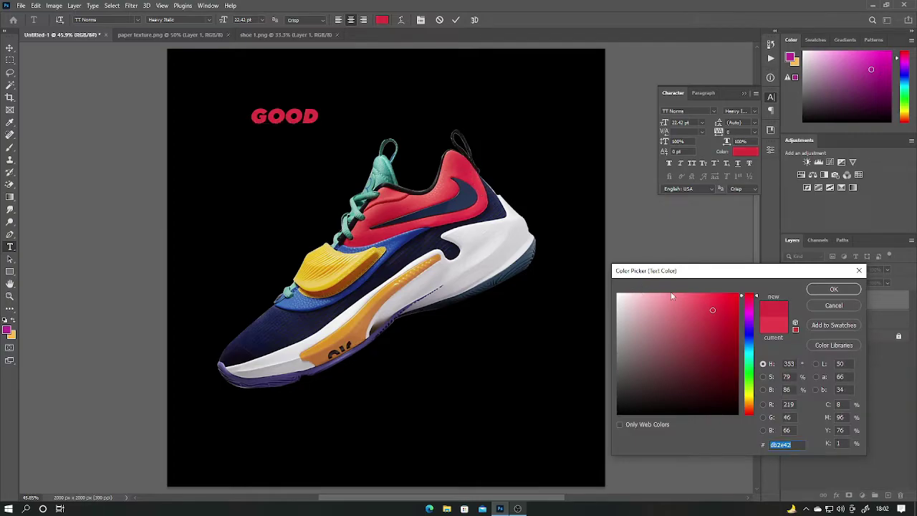
click(699, 308)
click(699, 307)
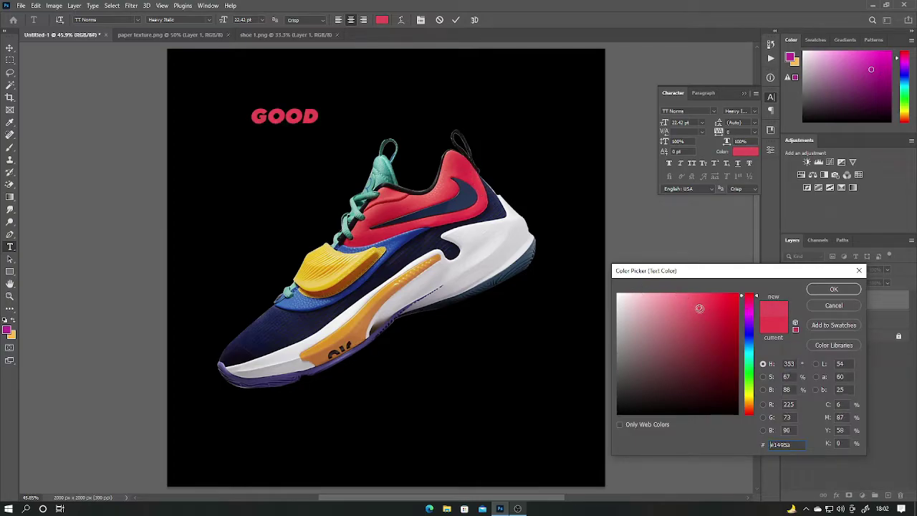
drag(700, 309, 699, 313)
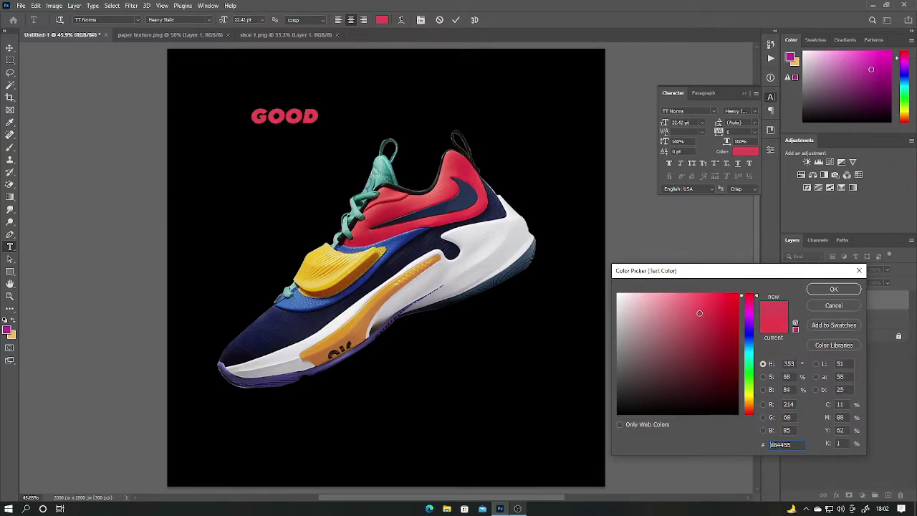
click(832, 289)
click(10, 48)
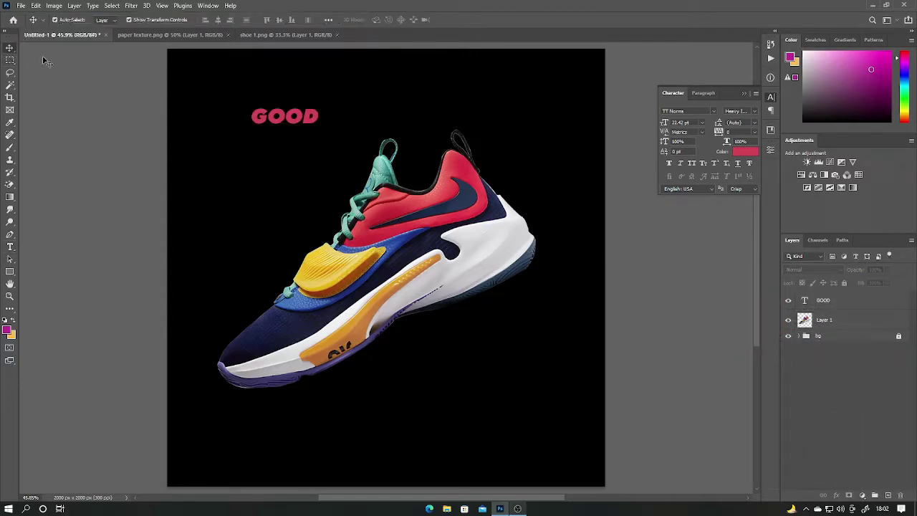
click(294, 122)
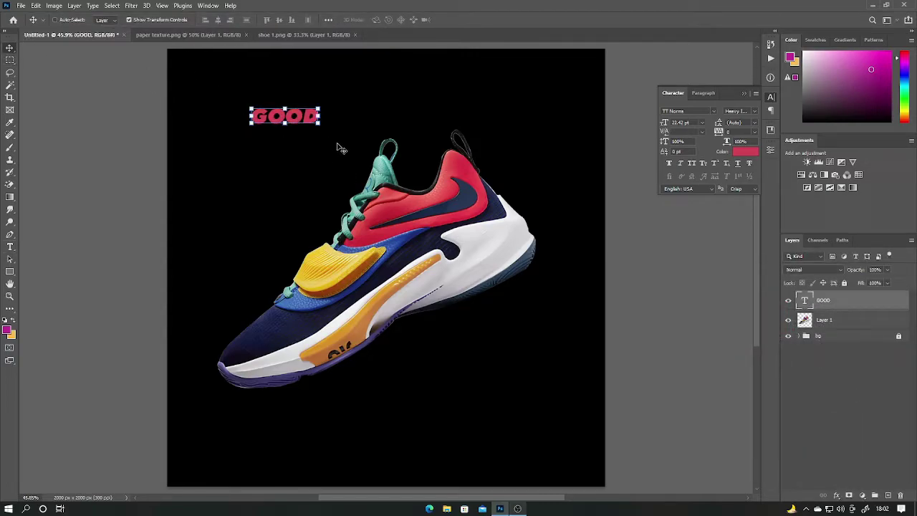
- Enlarge GOOD across most of the poster width and move it behind the shoe
click(320, 127)
drag(321, 128, 535, 250)
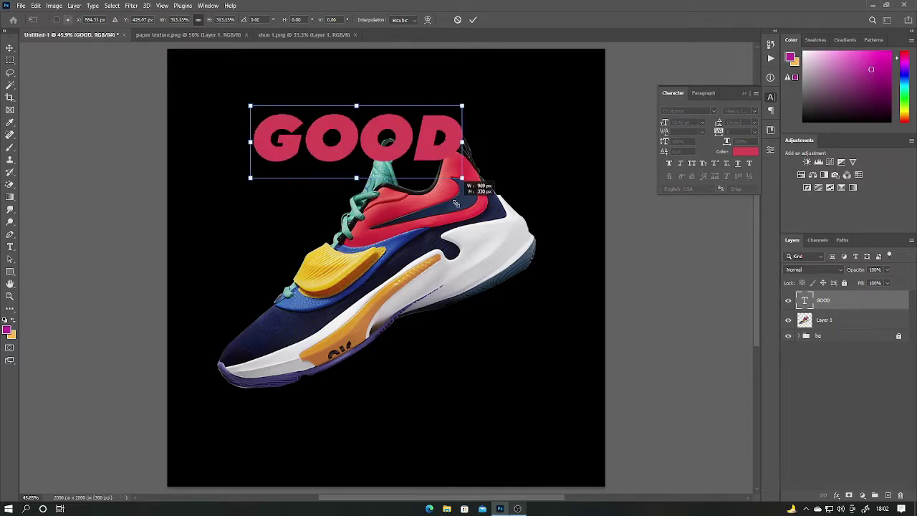
click(473, 19)
drag(864, 306, 860, 328)
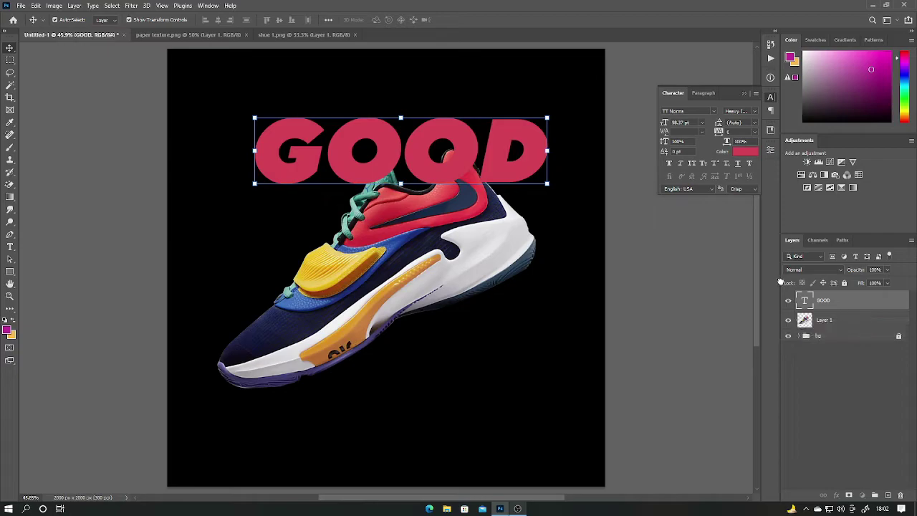
- Make GOOD taller and wider and centre it horizontally at the poster top
key(ctrl+t)
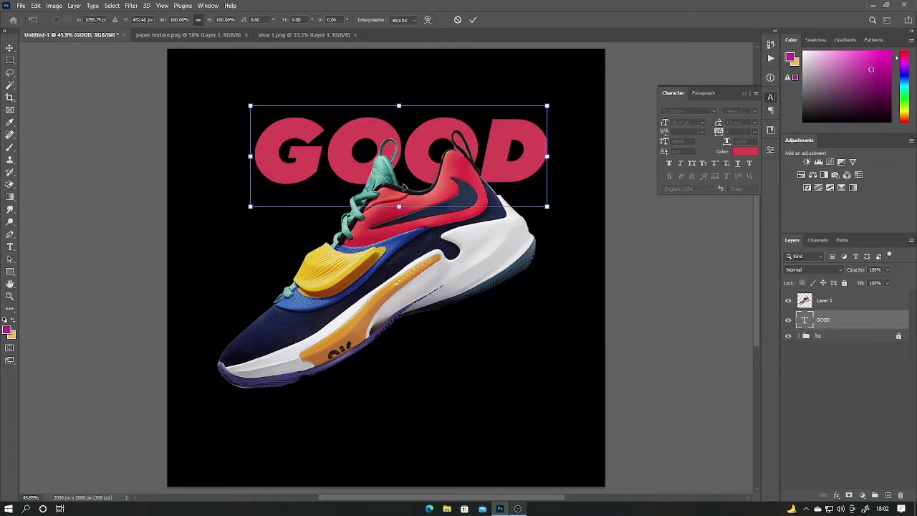
drag(397, 207, 399, 232)
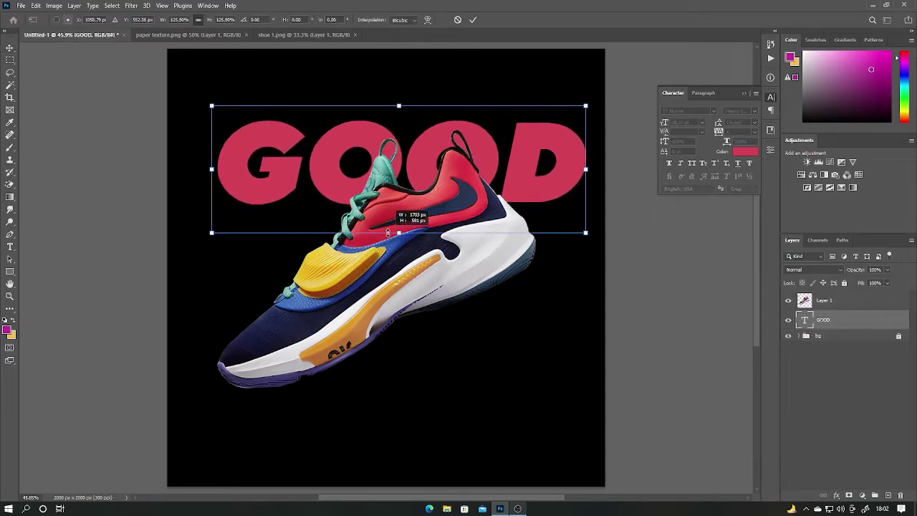
drag(464, 162, 444, 159)
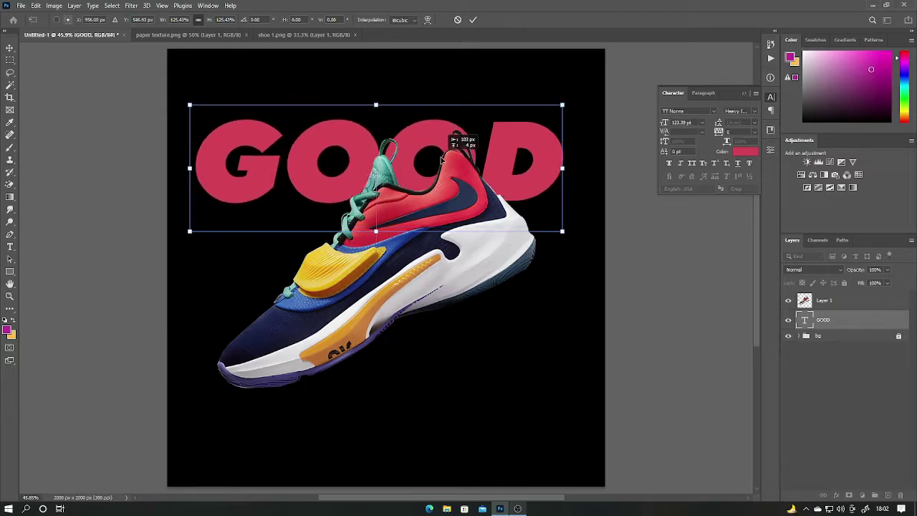
click(475, 21)
click(829, 407)
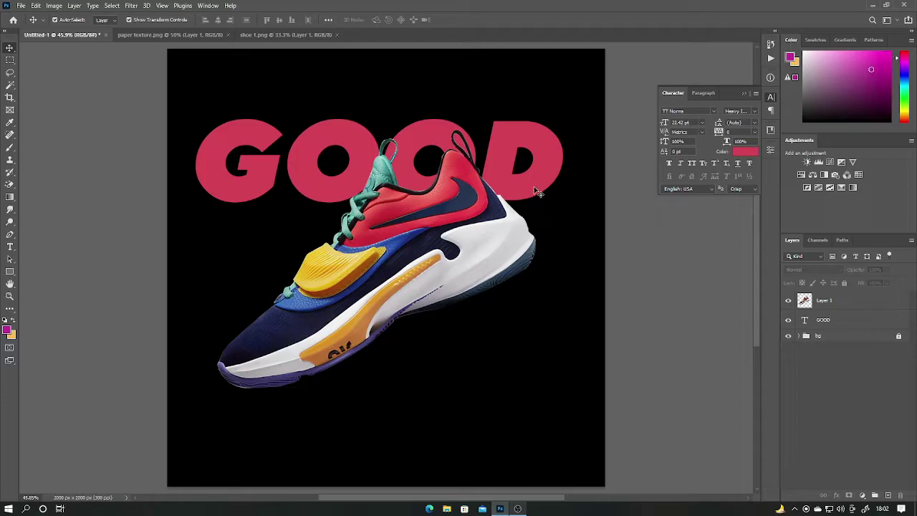
drag(537, 192, 542, 176)
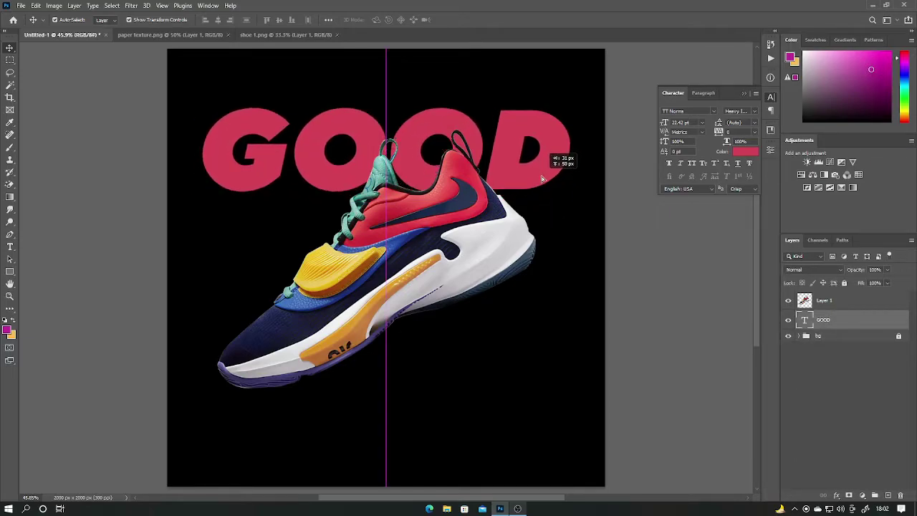
click(825, 402)
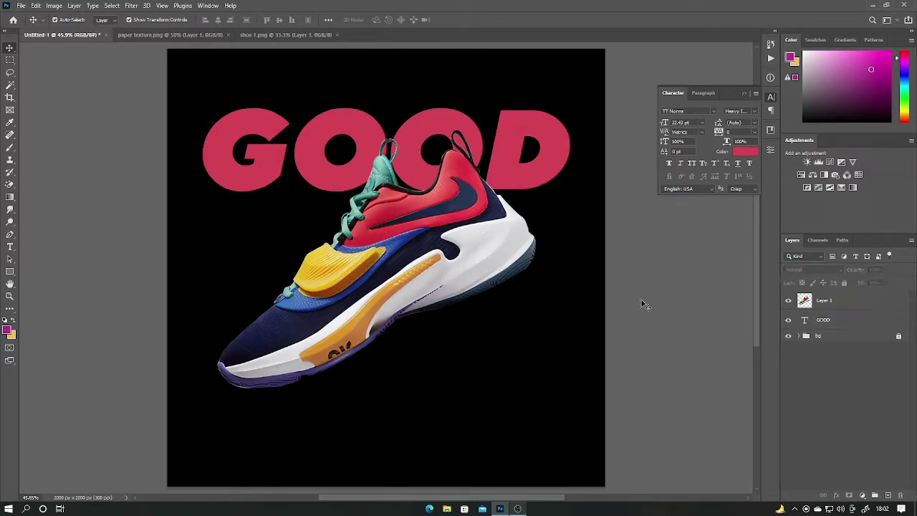
click(445, 133)
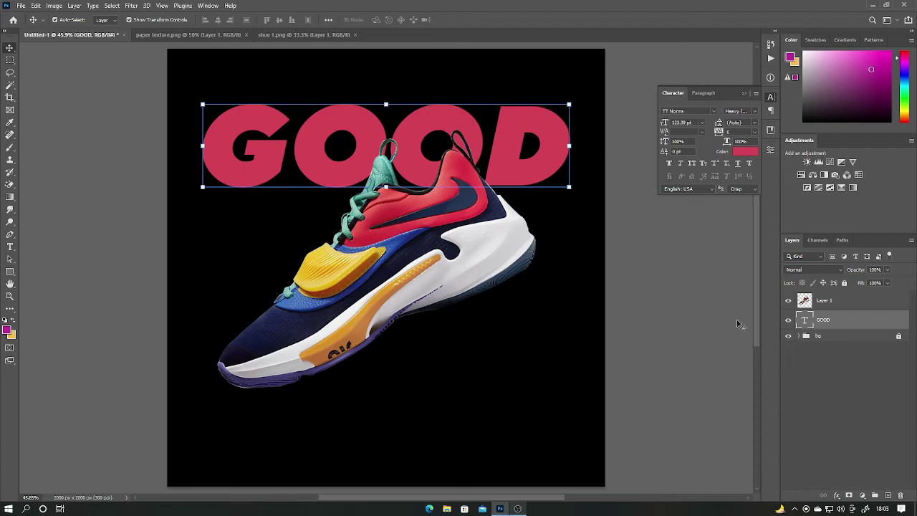
click(850, 420)
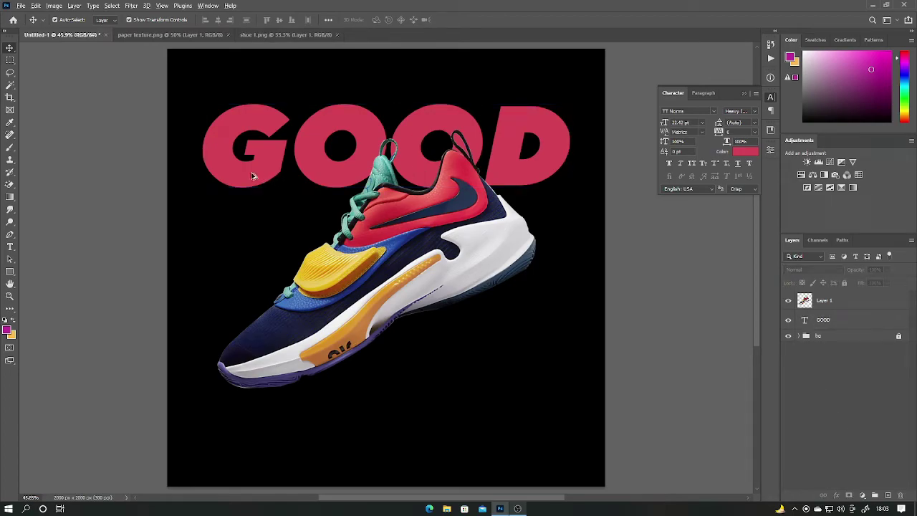
- Duplicate GOOD onto a row below and set the copy's fill to 0%
drag(252, 174, 246, 268)
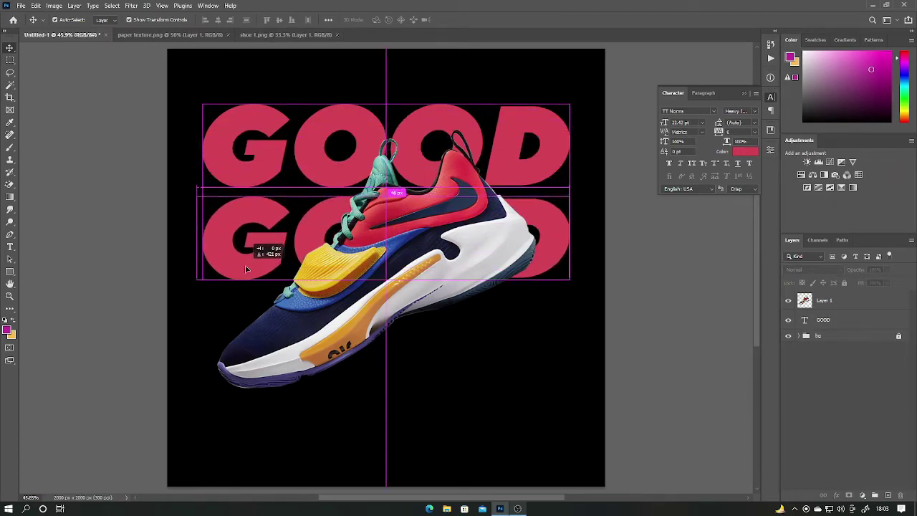
drag(246, 268, 245, 266)
double_click(245, 266)
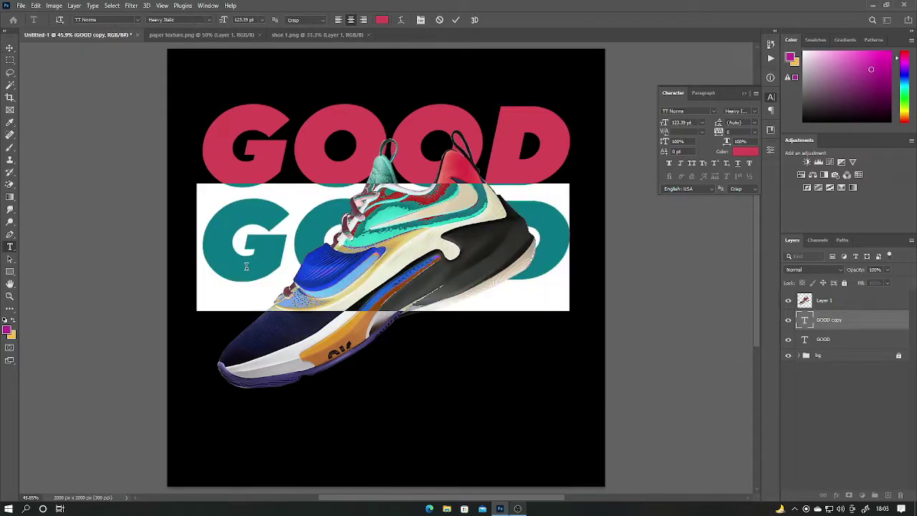
click(905, 440)
key(v)
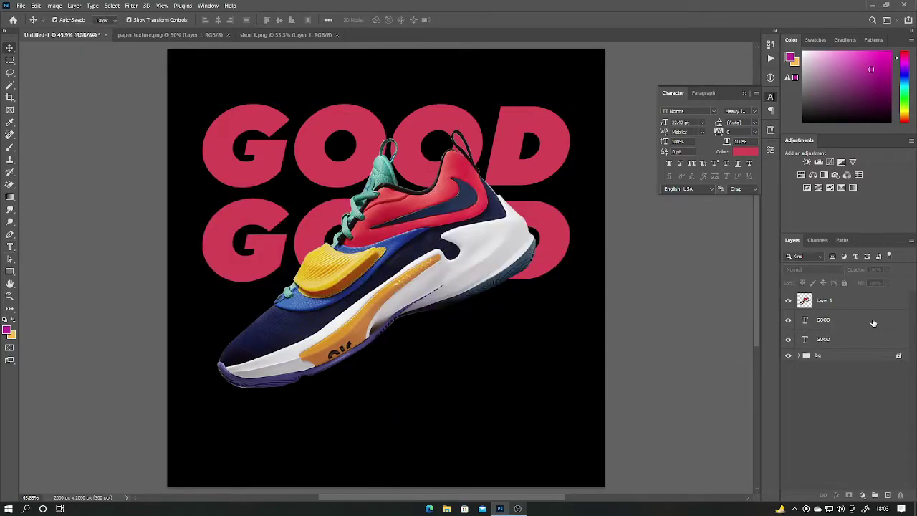
click(864, 319)
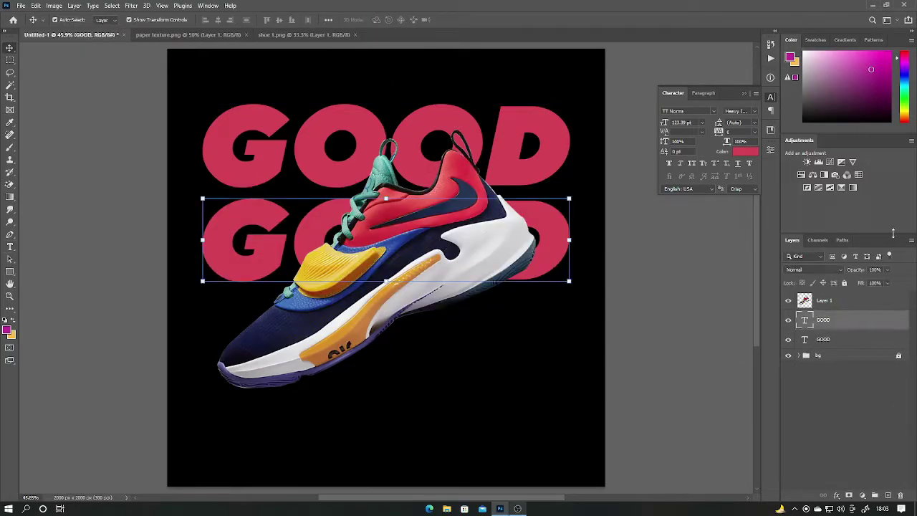
text(0)
key(Return)
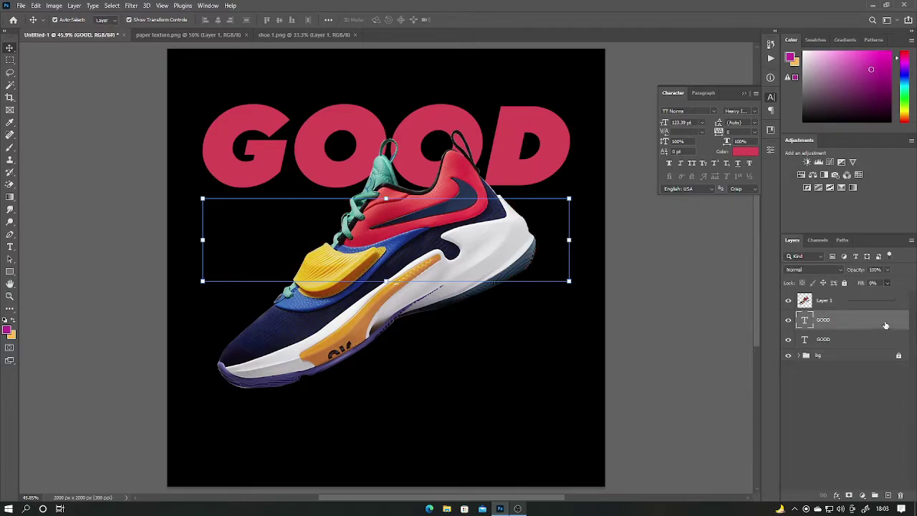
- Give the lower GOOD a 3 px stroke in pink sampled from the top GOOD
double_click(838, 320)
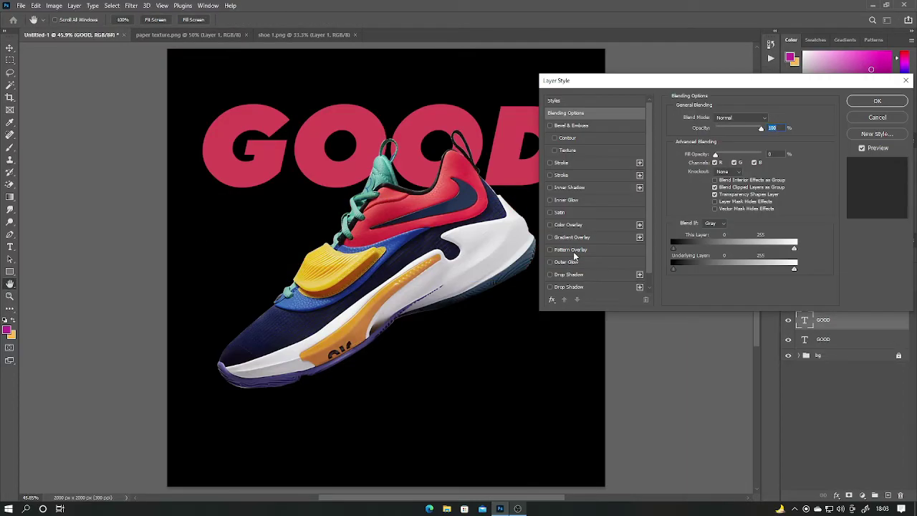
click(564, 175)
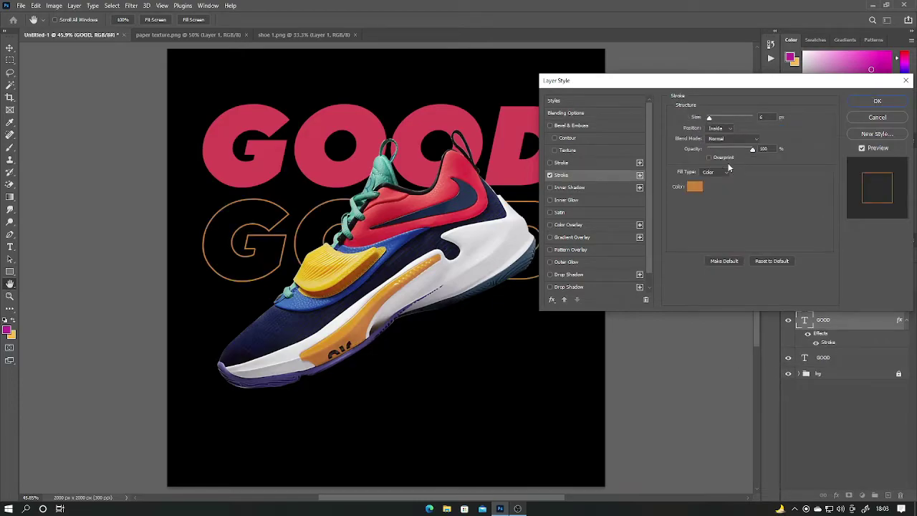
click(693, 187)
click(415, 164)
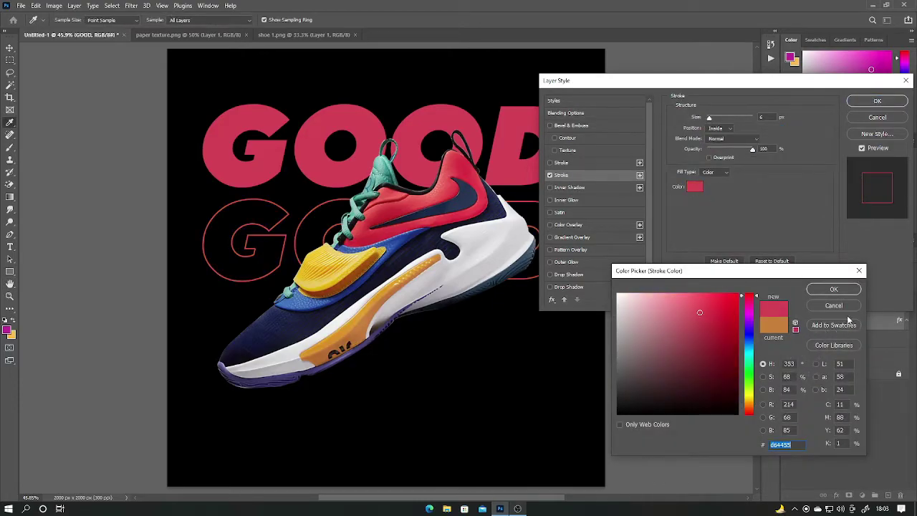
click(832, 289)
drag(697, 116, 677, 116)
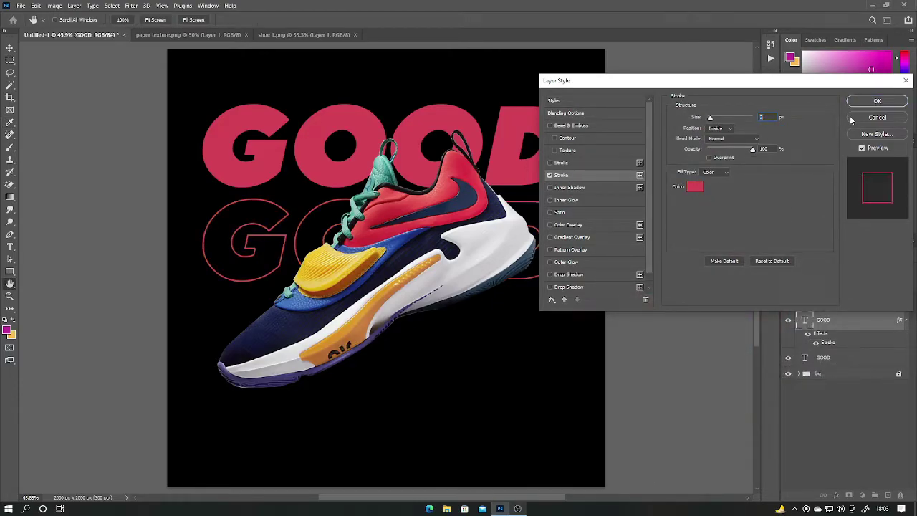
click(868, 103)
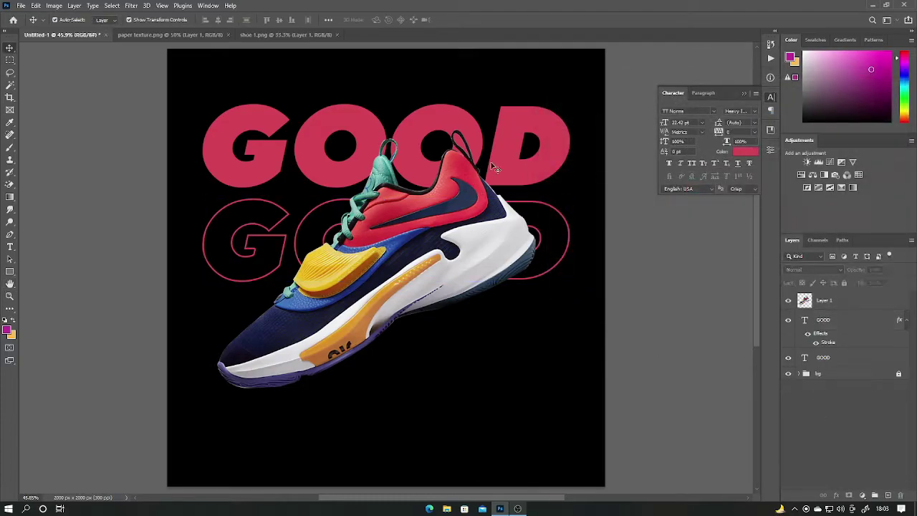
- Duplicate the filled GOOD onto a third row and retype it as VIBESS
drag(505, 195, 506, 354)
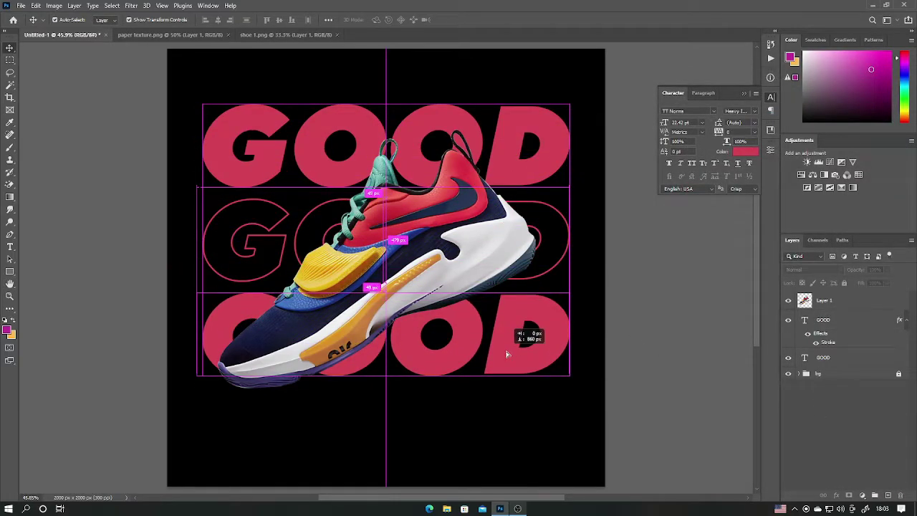
double_click(507, 349)
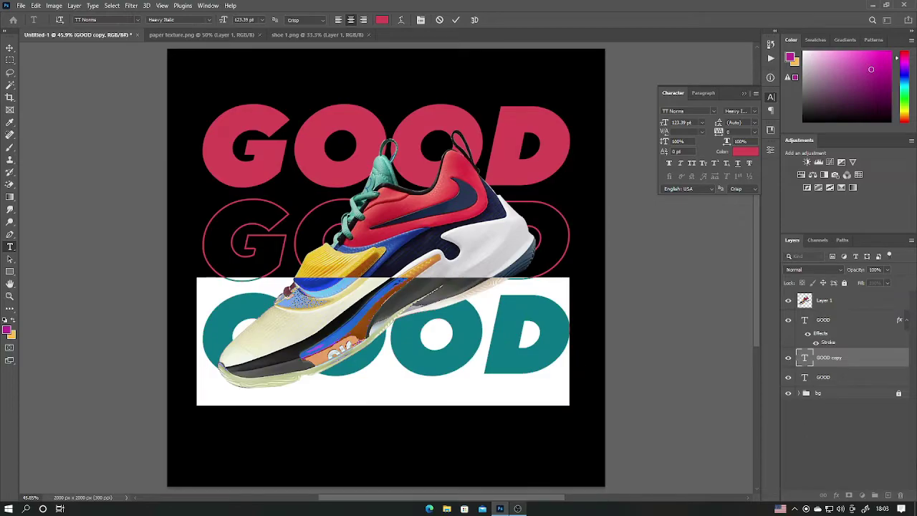
key(BackSpace)
text(MN)
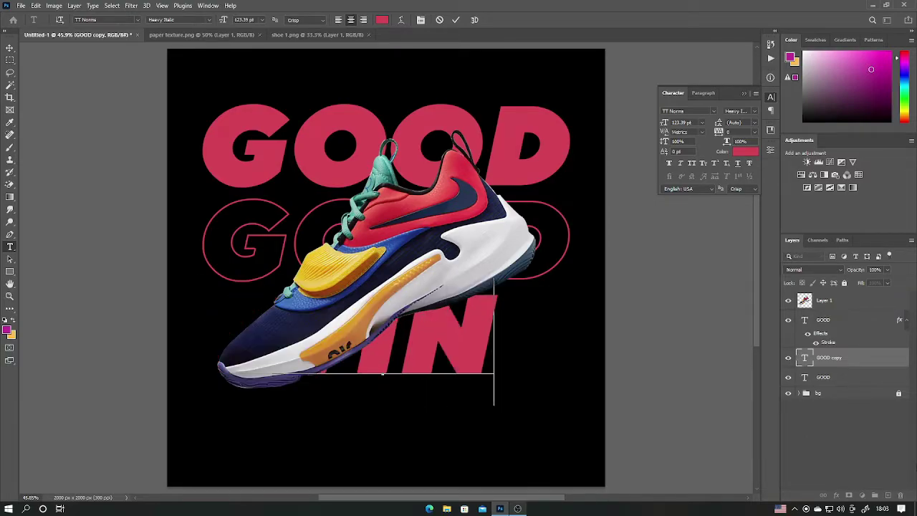
key(BackSpace)
text(IBE)
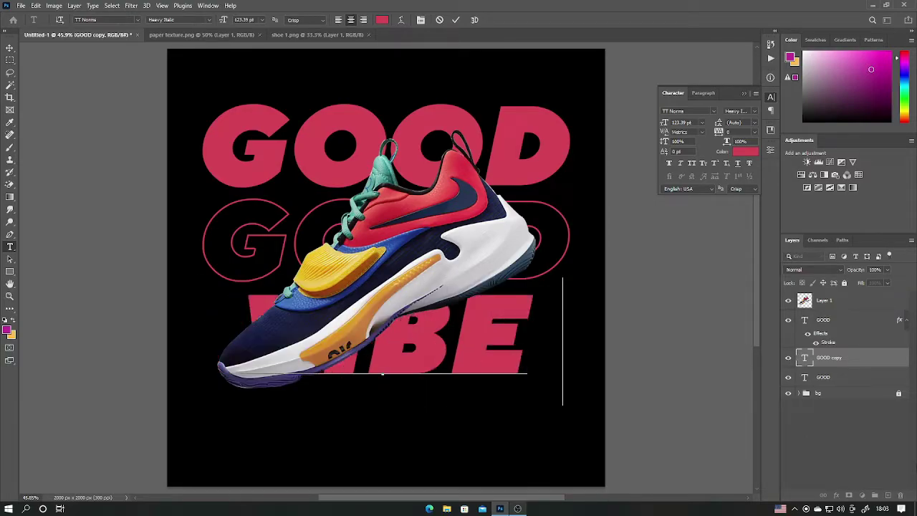
text(SS)
- Colour the VIBESS text bright orange #e47921
key(ctrl+a)
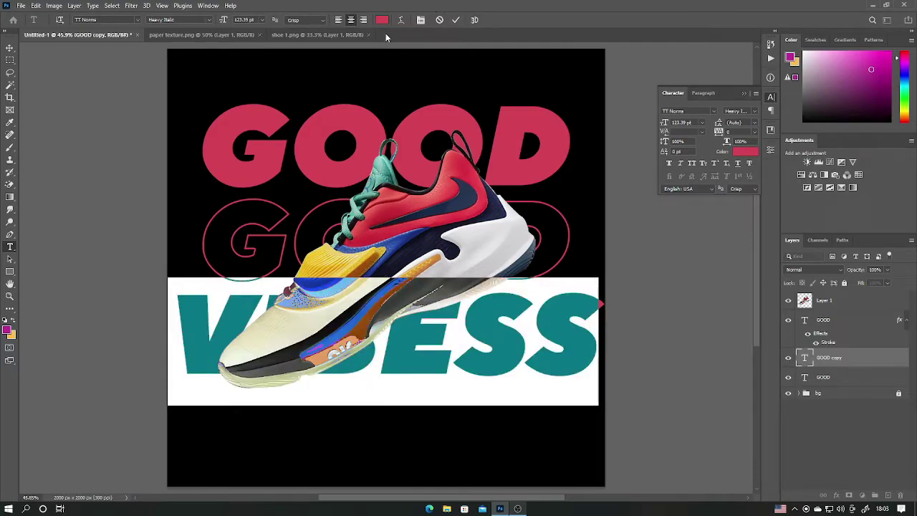
click(382, 21)
click(381, 302)
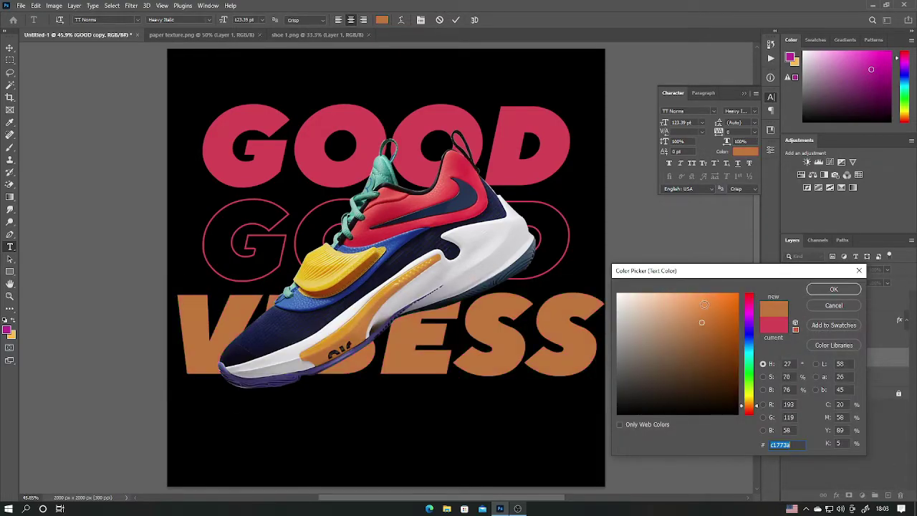
click(723, 307)
click(831, 289)
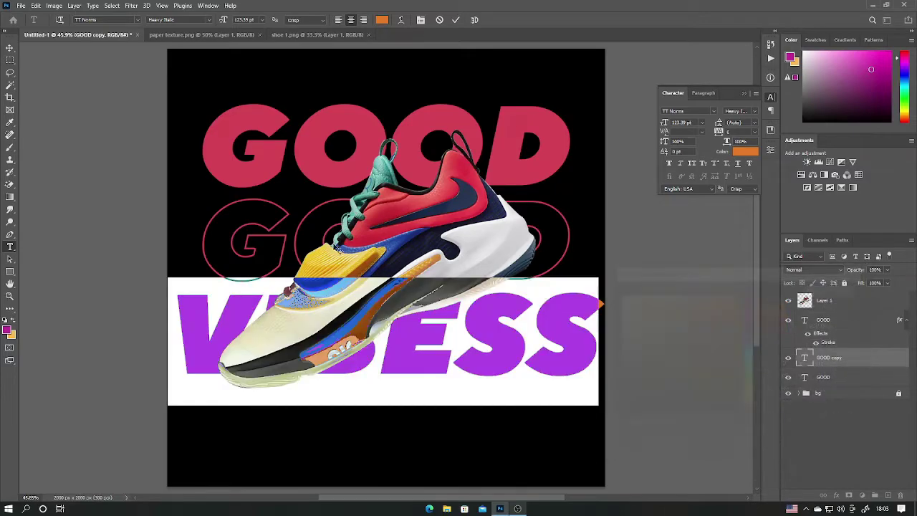
click(453, 20)
- Narrow VIBESS from both sides to match the width of the GOOD lines
key(ctrl+t)
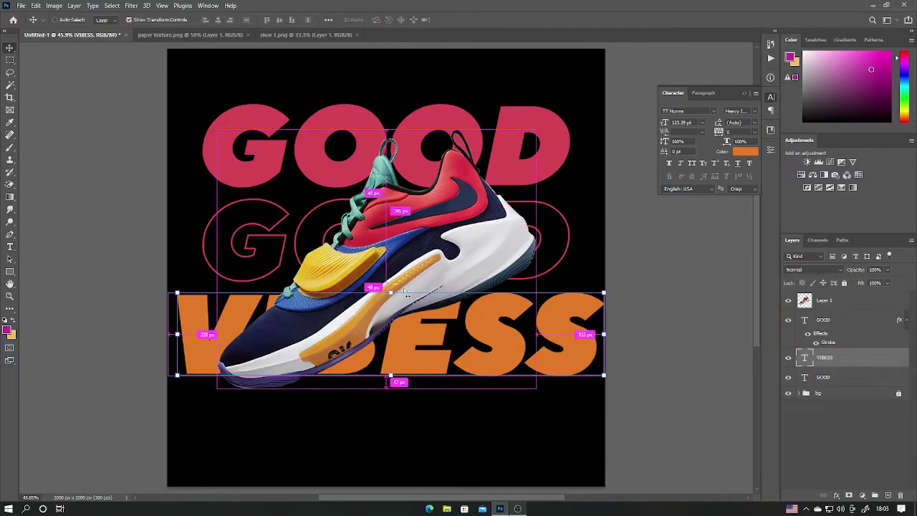
drag(170, 341, 205, 344)
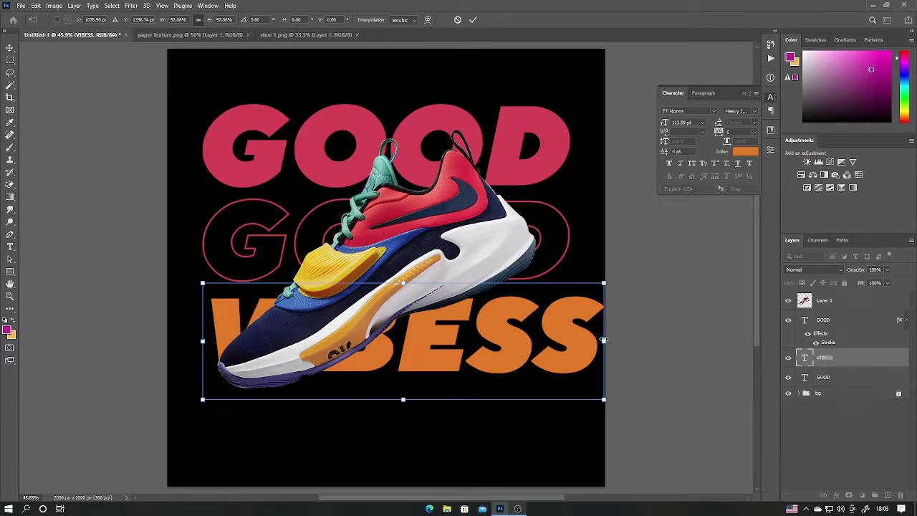
drag(604, 340, 568, 340)
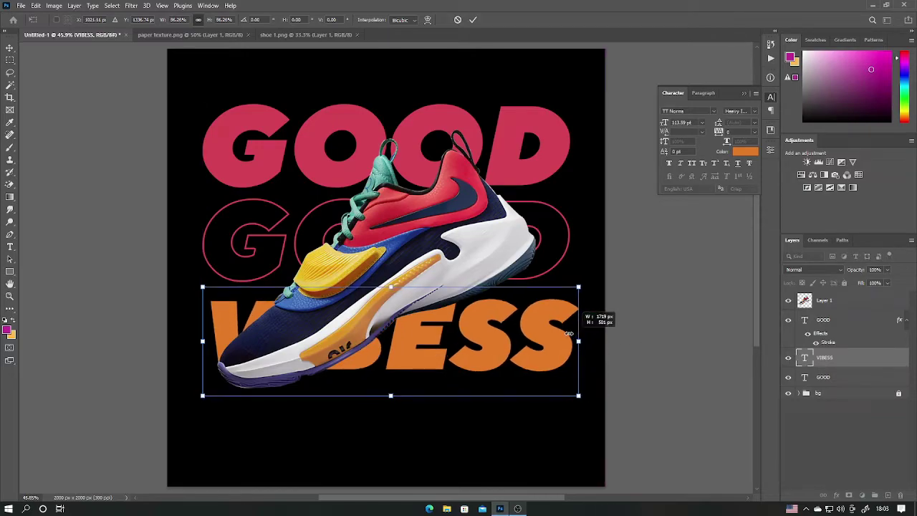
click(470, 20)
- Duplicate VIBESS below itself and set the copy's fill to 0%
drag(487, 353, 495, 445)
key(Return)
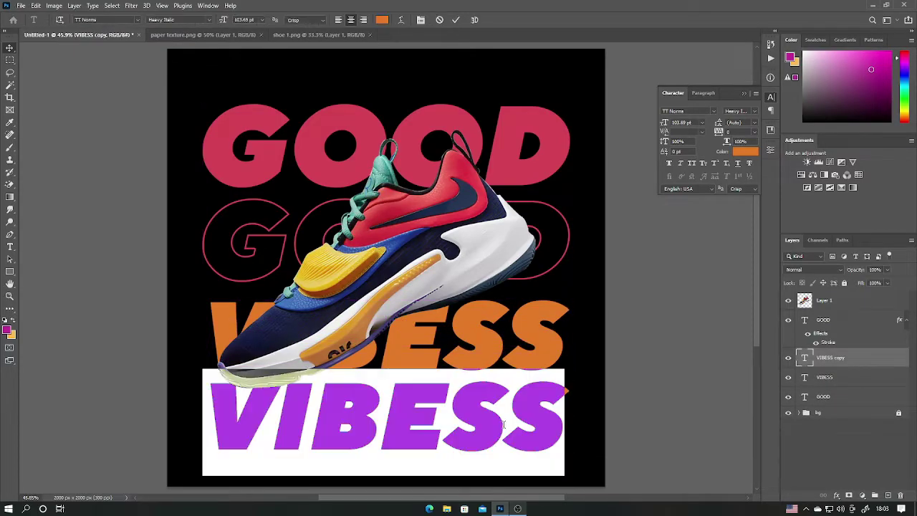
click(456, 20)
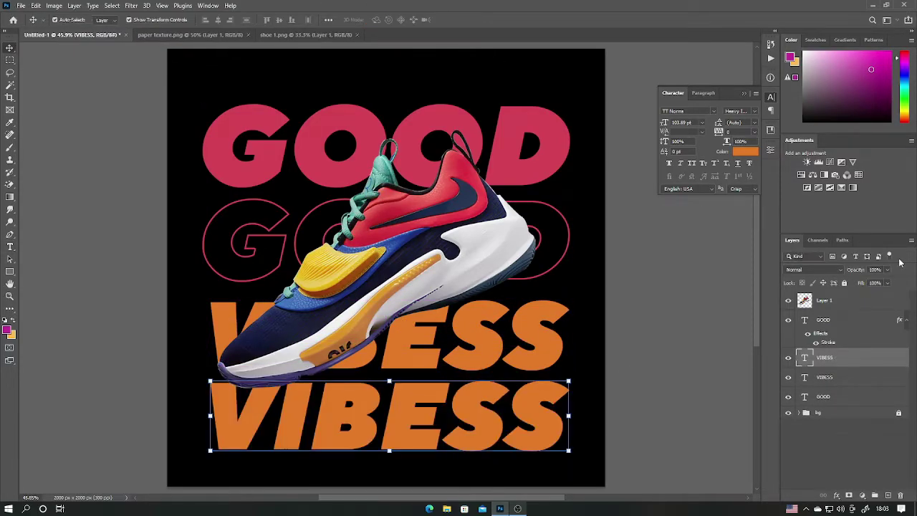
click(888, 283)
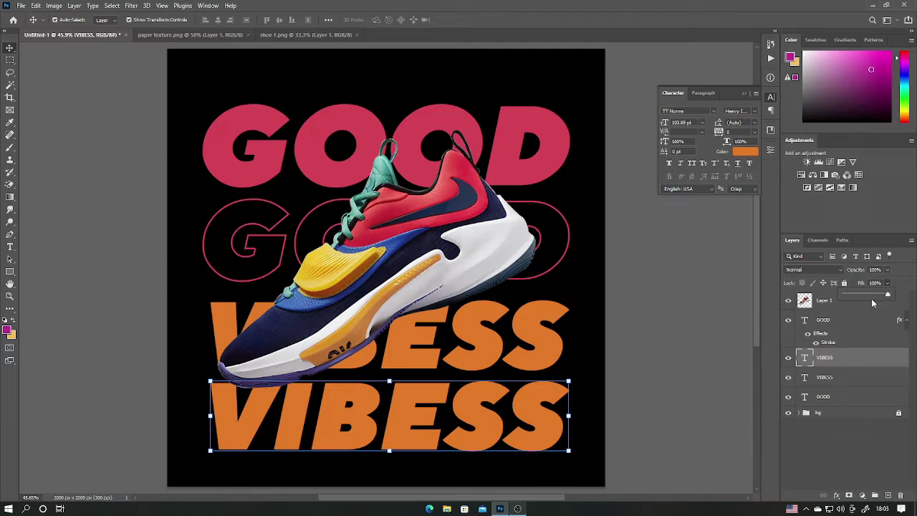
drag(877, 346, 882, 364)
- Give the VIBESS copy a stroke in orange sampled from the solid VIBESS
double_click(860, 356)
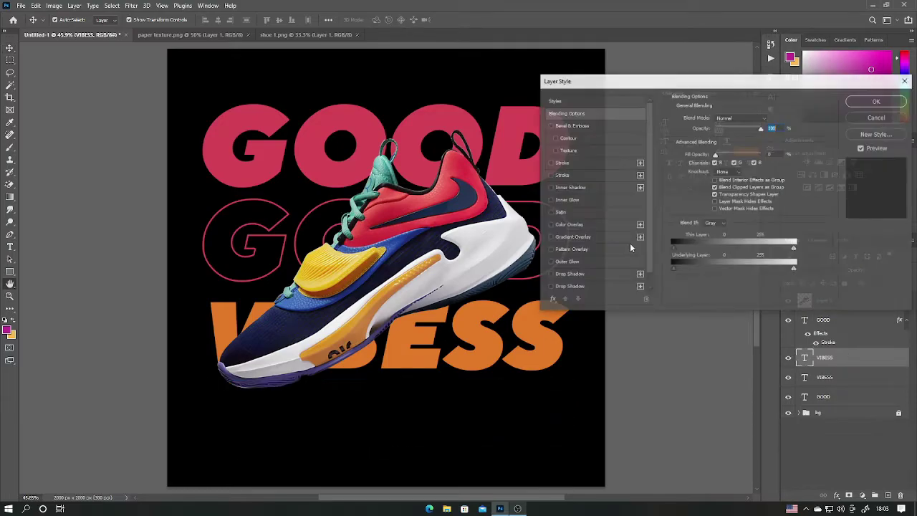
click(568, 175)
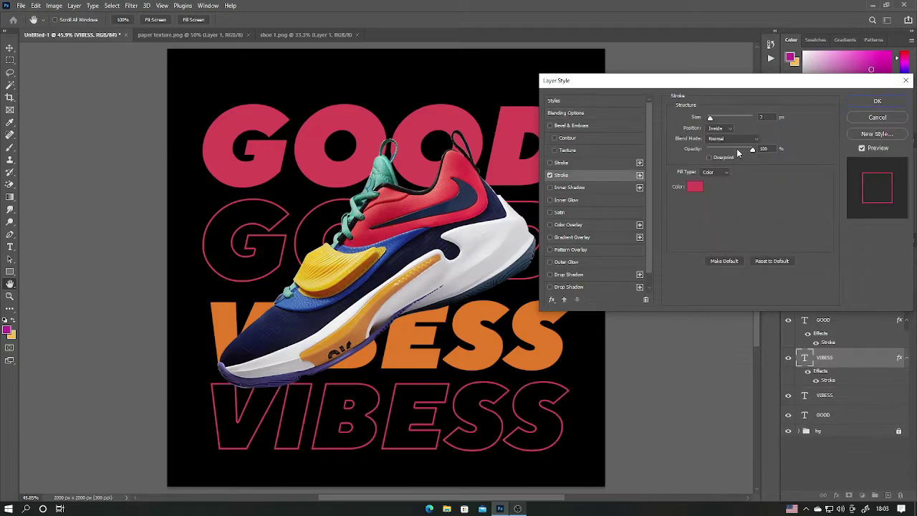
click(694, 188)
click(496, 330)
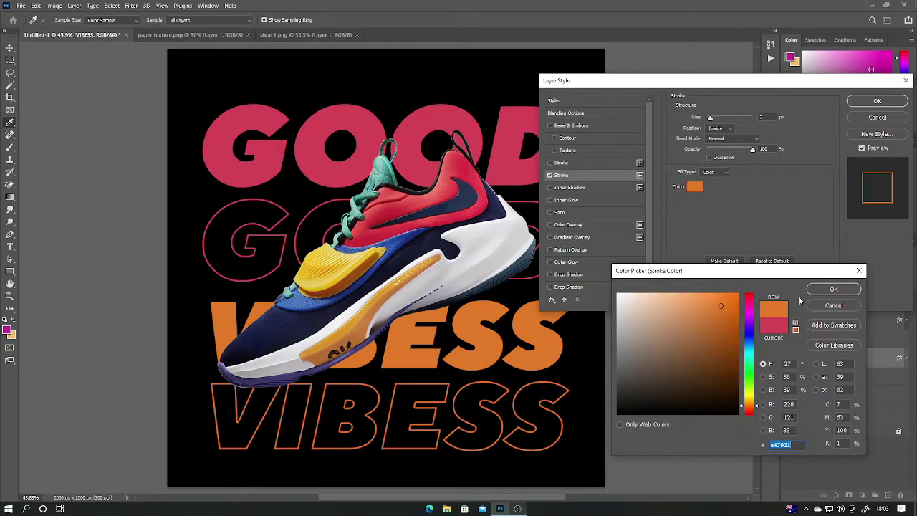
click(835, 290)
click(876, 101)
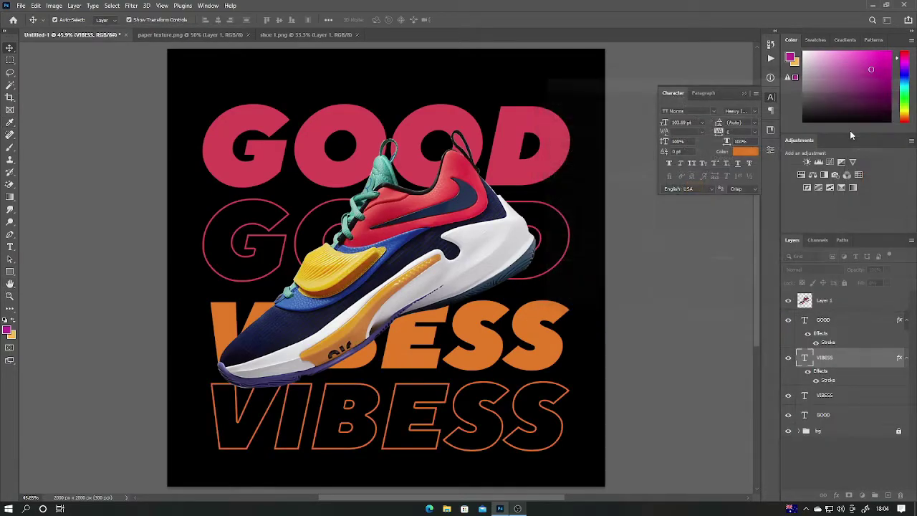
click(827, 445)
- Select the four GOOD and VIBESS layers and move them up about 14 px together
click(834, 398)
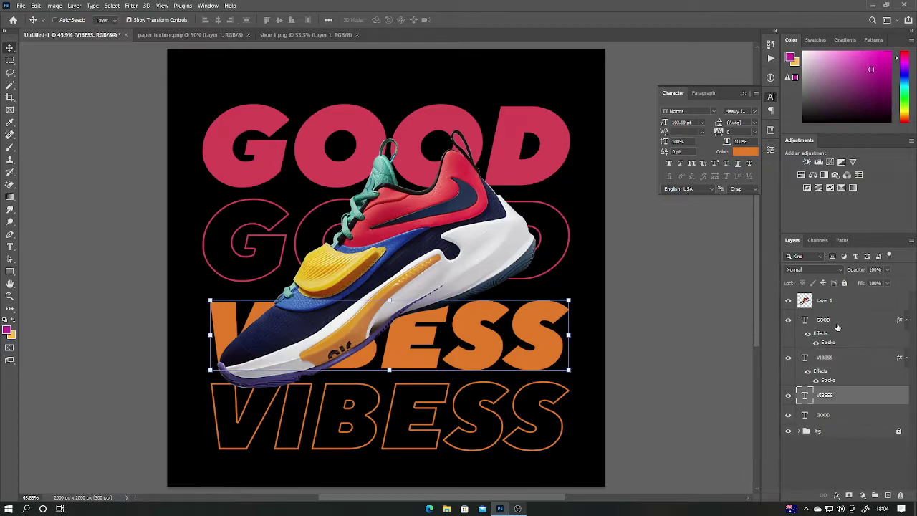
shift+click(829, 323)
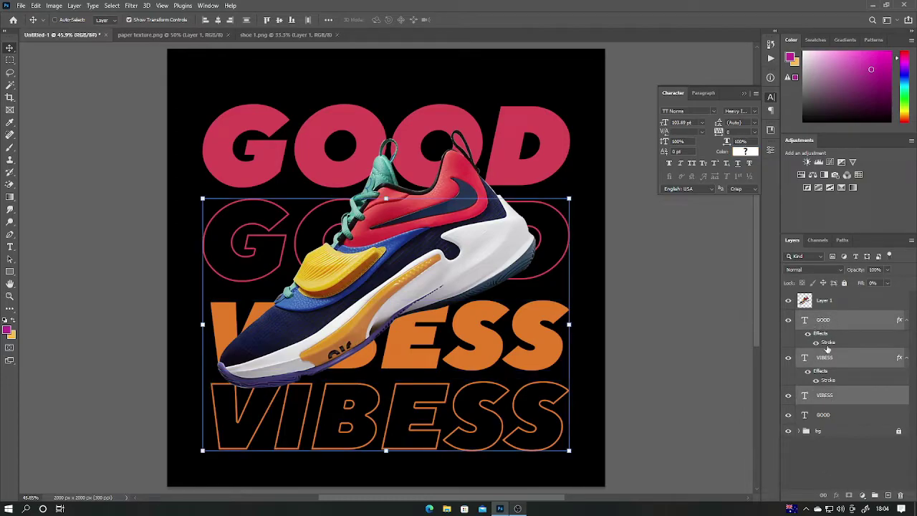
shift+click(824, 415)
key(ctrl+t)
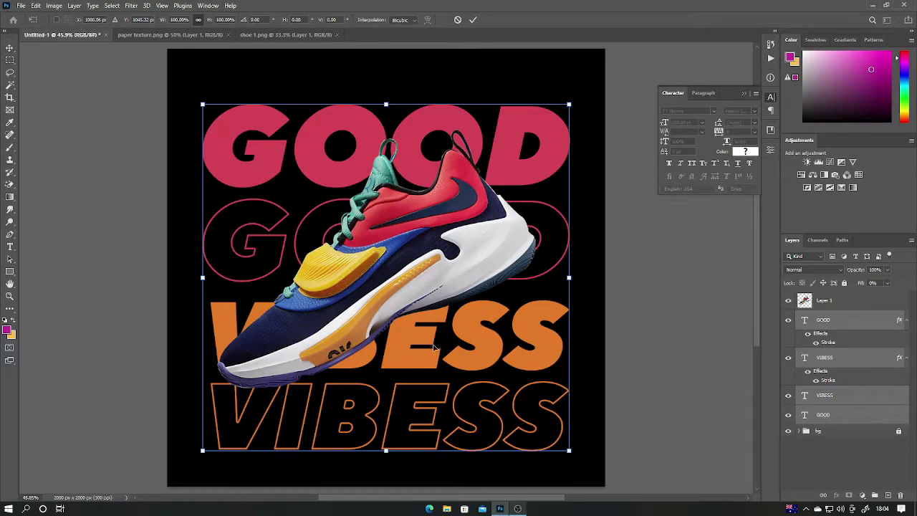
drag(434, 347, 437, 342)
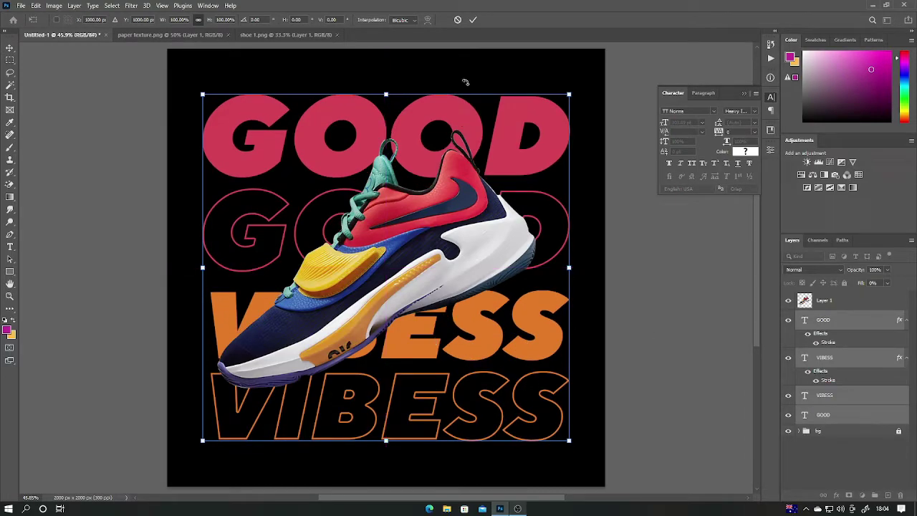
click(474, 21)
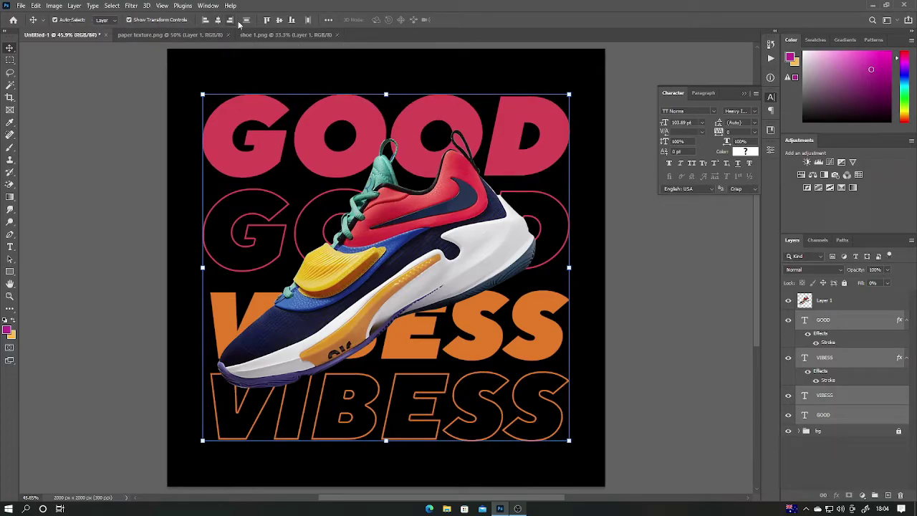
click(813, 482)
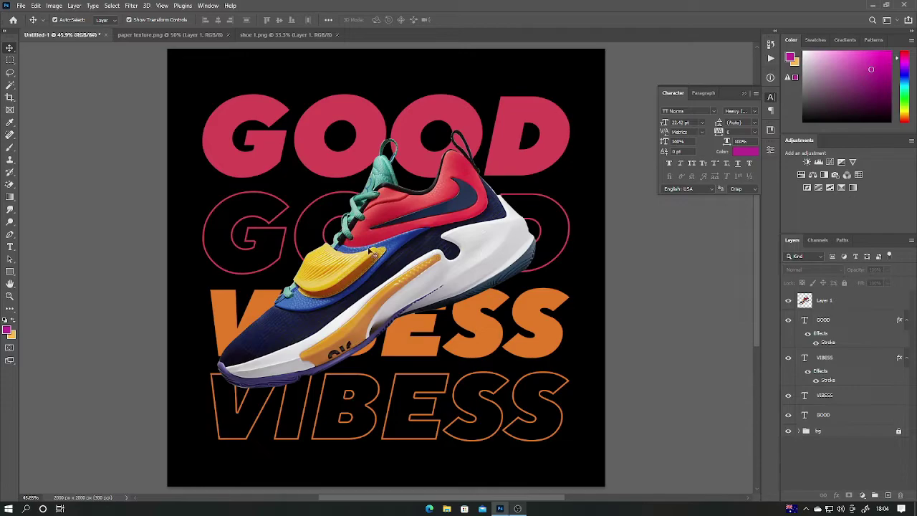
- Type NIKEE at the poster's top-left corner and colour it white
key(t)
click(200, 69)
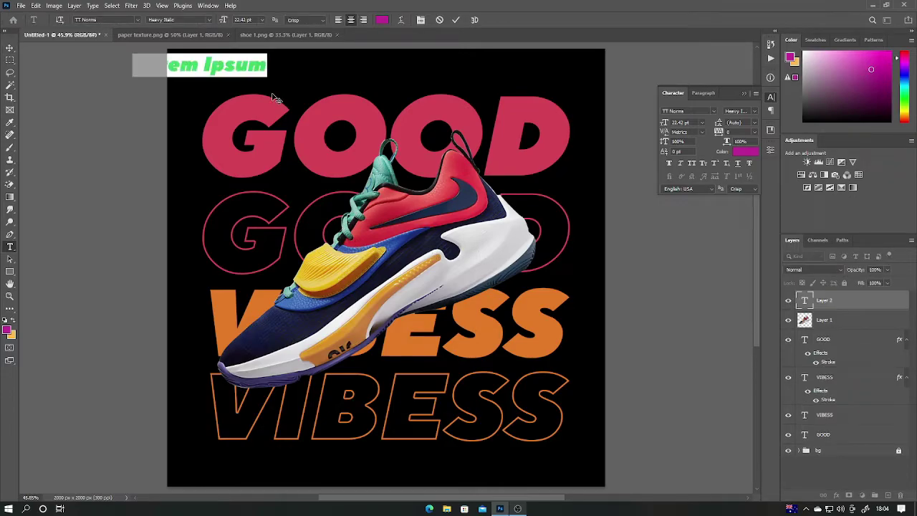
text(NIKE)
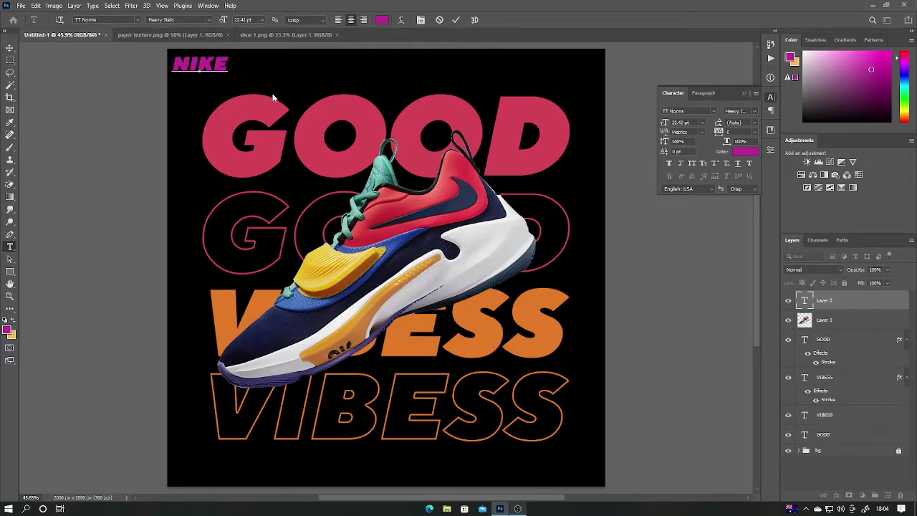
text(E)
key(ctrl+a)
click(382, 20)
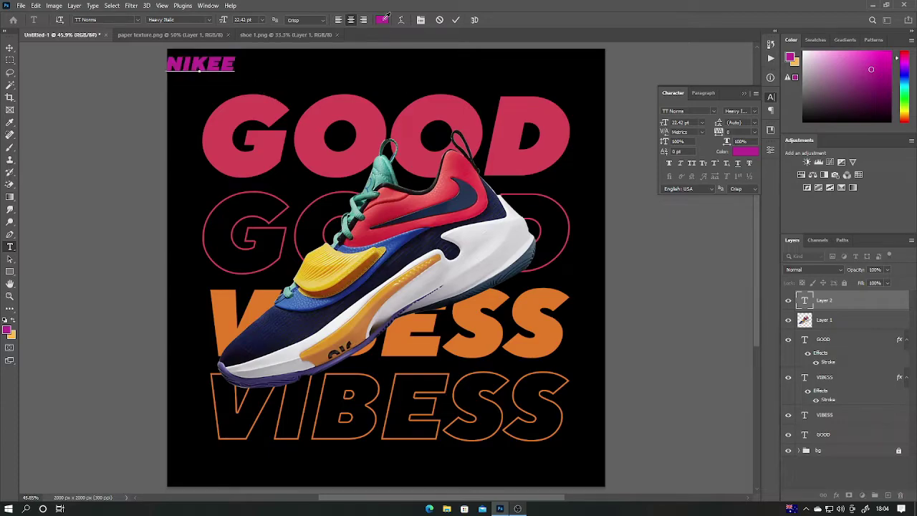
click(619, 294)
click(835, 290)
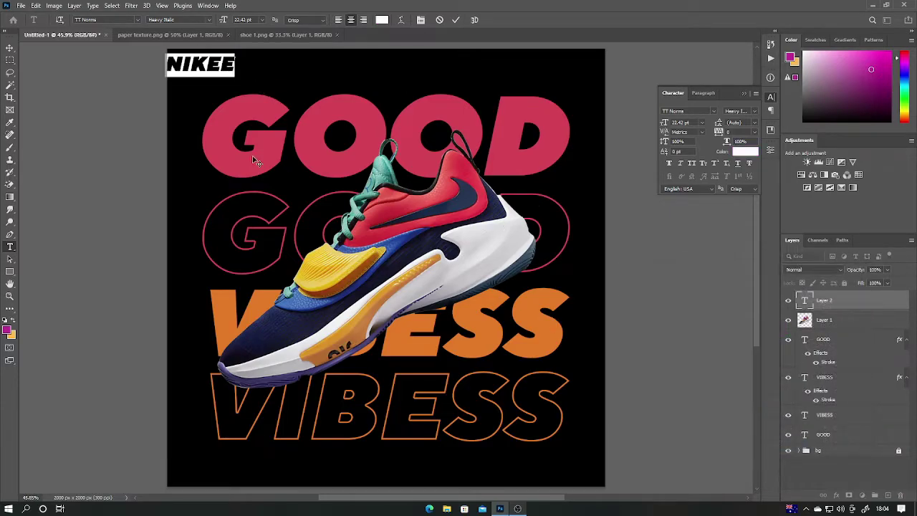
- Keep NIKEE in Heavy Italic, commit the text and zoom in on it
click(755, 111)
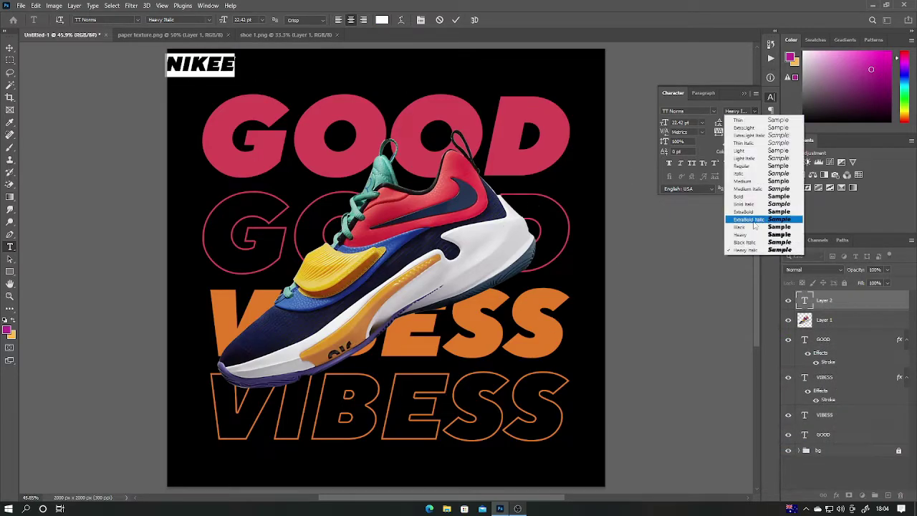
click(738, 254)
click(456, 20)
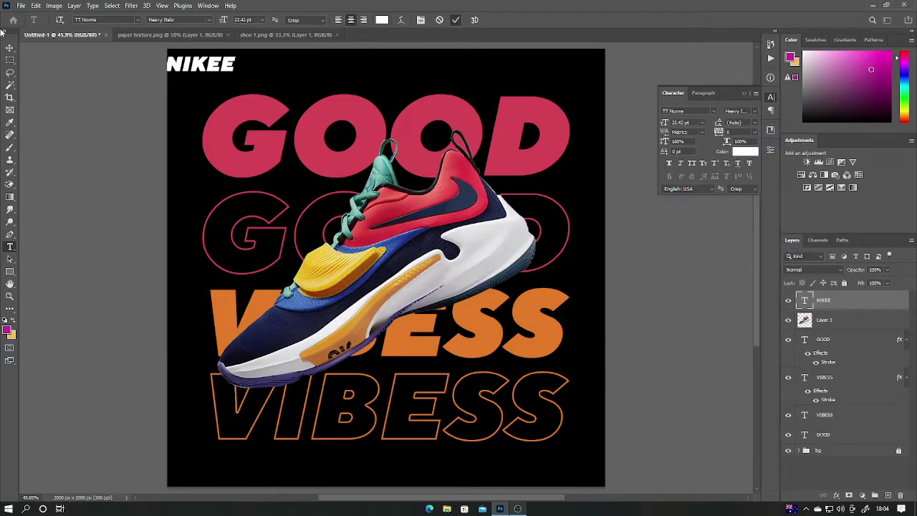
key(v)
scroll(232, 96, up, 3)
- Nudge NIKEE, duplicate it below itself, and retype the copy as 'JUST DO IT.'
drag(307, 189, 374, 280)
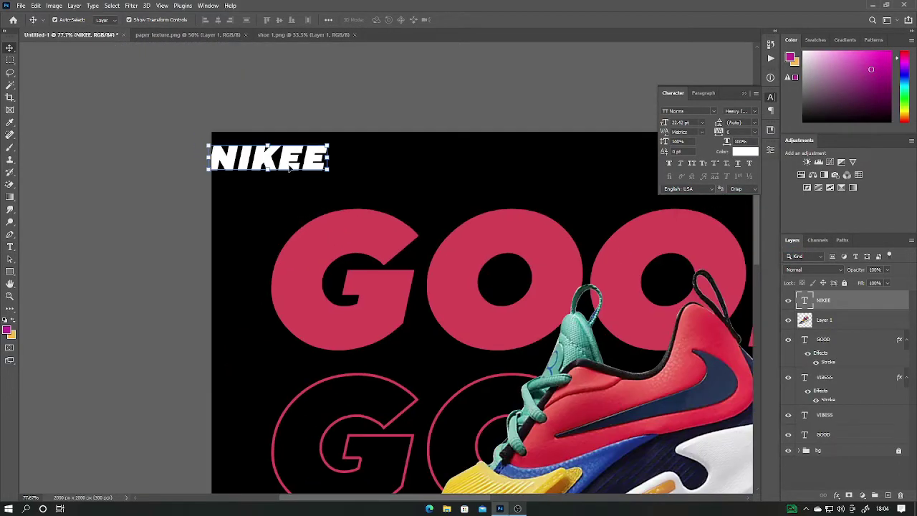
mouse_move(286, 159)
mouse_down()
mouse_move(321, 169)
mouse_move(318, 188)
mouse_up()
drag(320, 203, 316, 201)
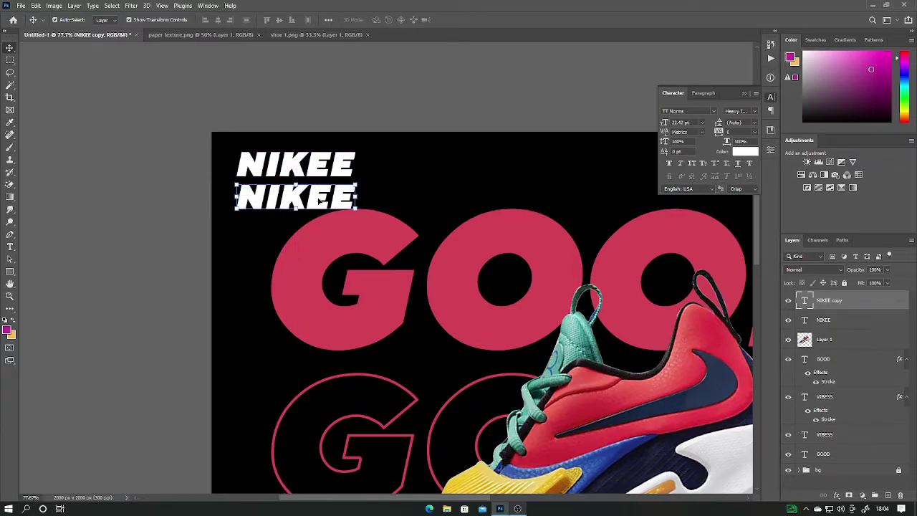
double_click(330, 198)
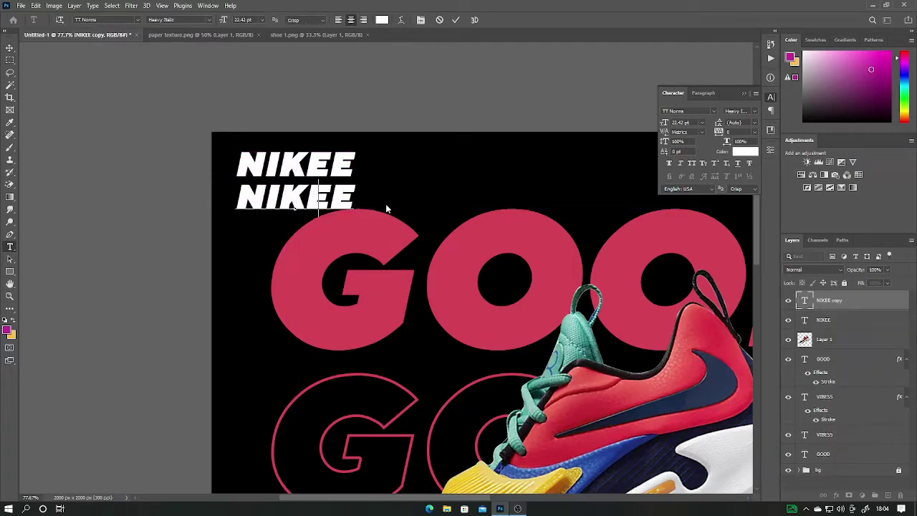
text(JUA)
key(BackSpace)
text(ST)
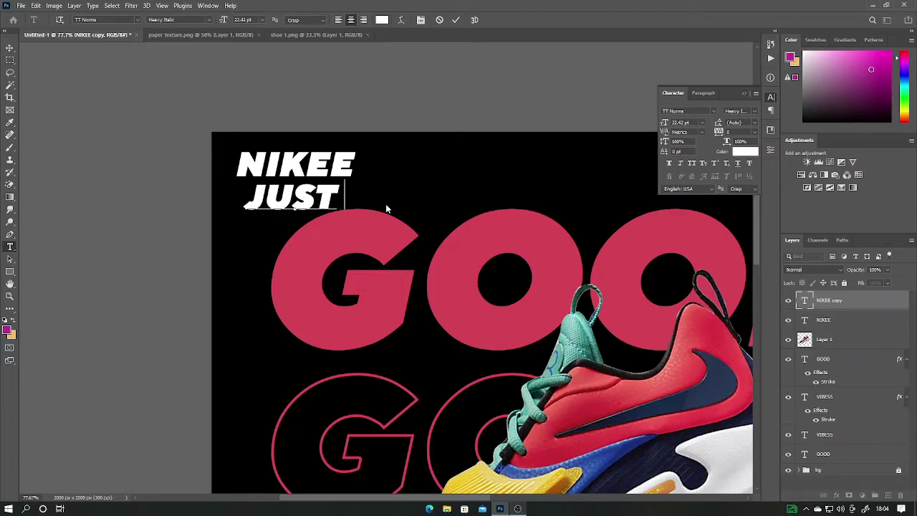
text( DO )
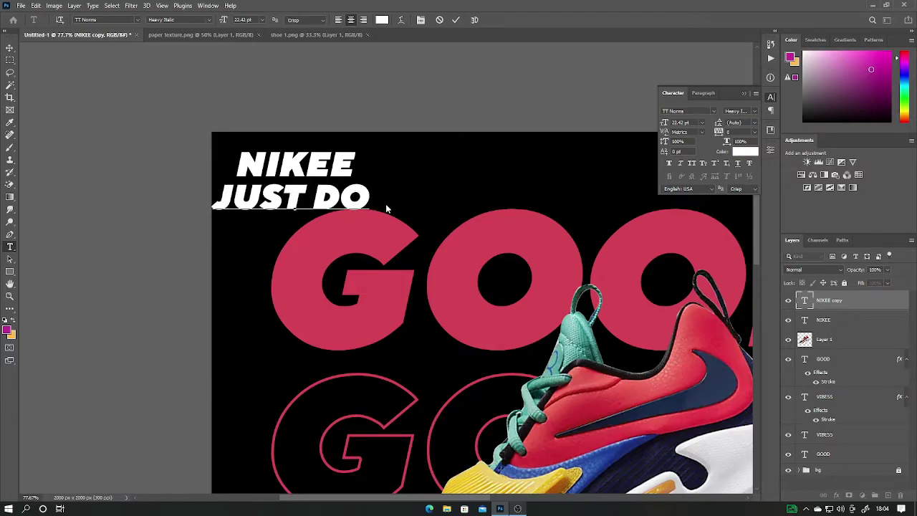
text(IT.)
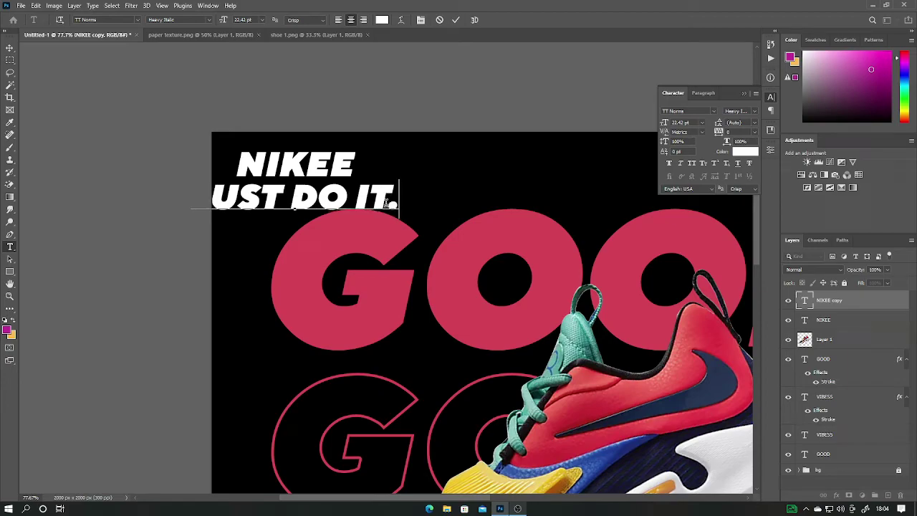
- Set the whole tagline to the Black Italic font style and commit it
key(ctrl+a)
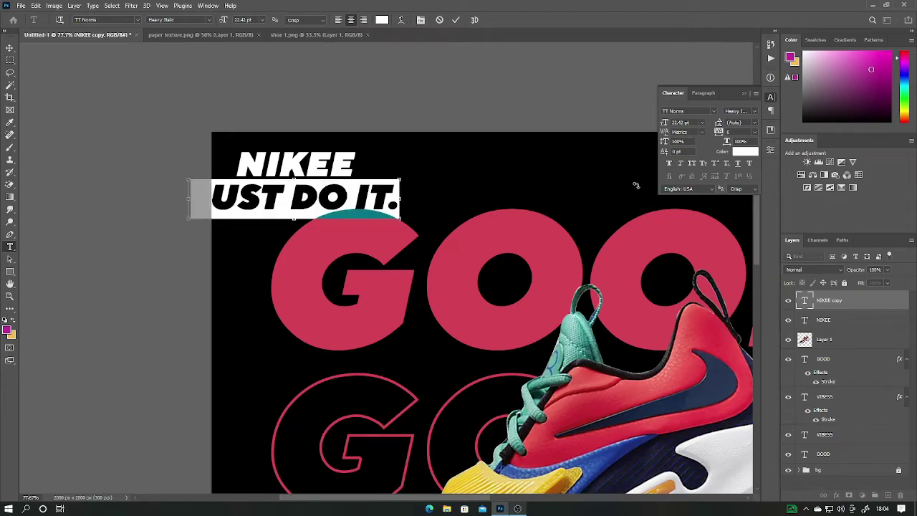
click(756, 122)
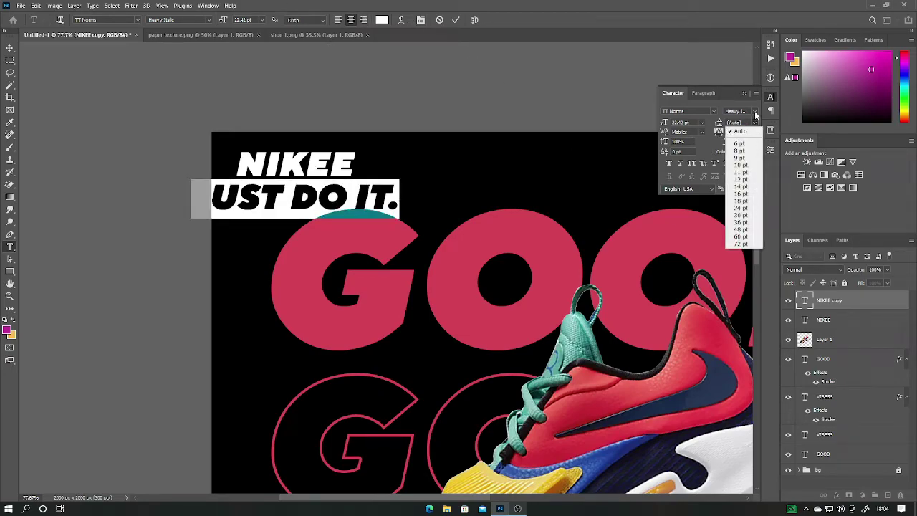
click(756, 113)
click(758, 111)
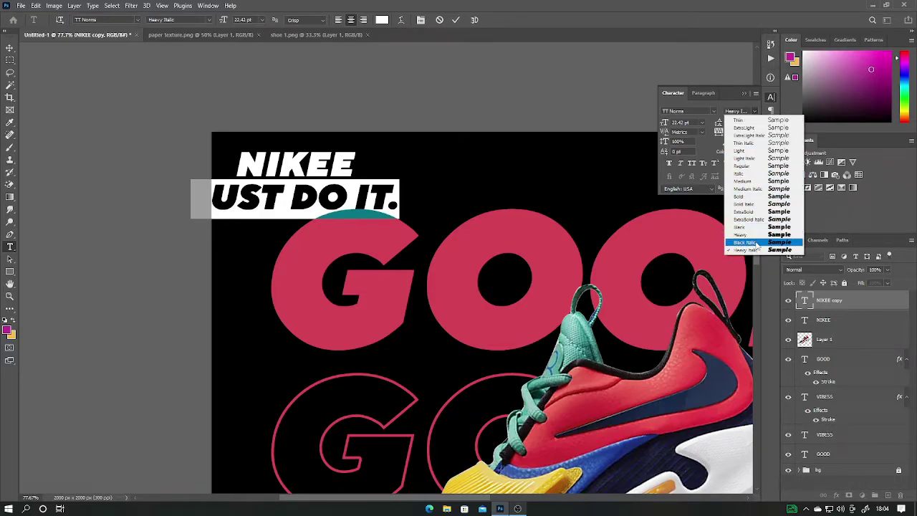
click(754, 244)
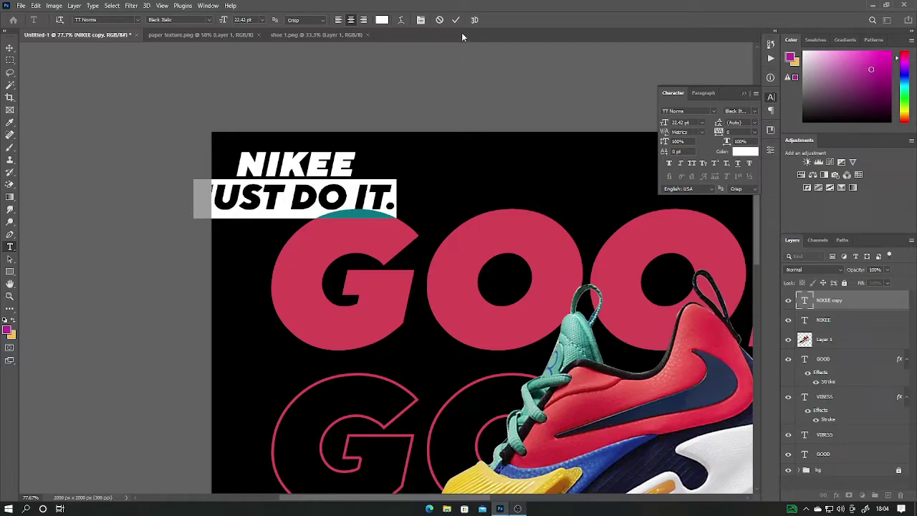
click(456, 21)
key(v)
- Scale the tagline to about 59%, left-align it under NIKEE, and select the word JUST
click(396, 208)
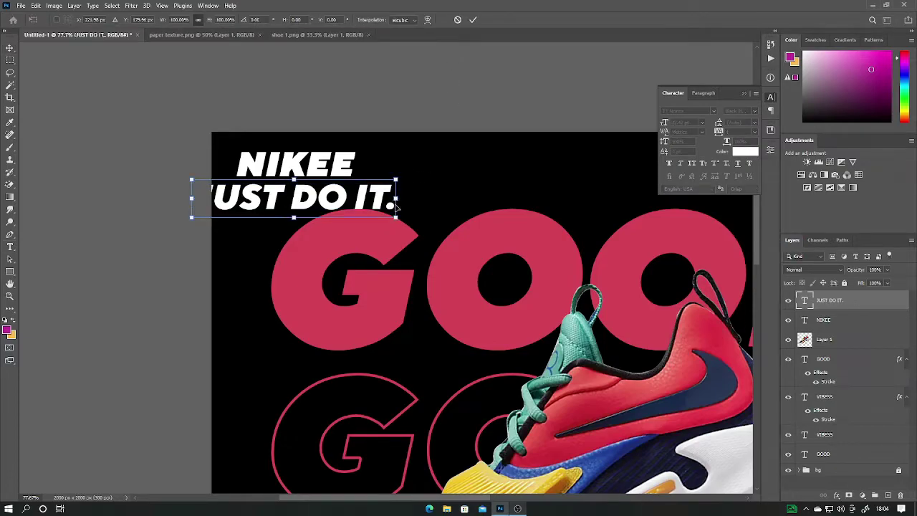
drag(377, 199, 351, 200)
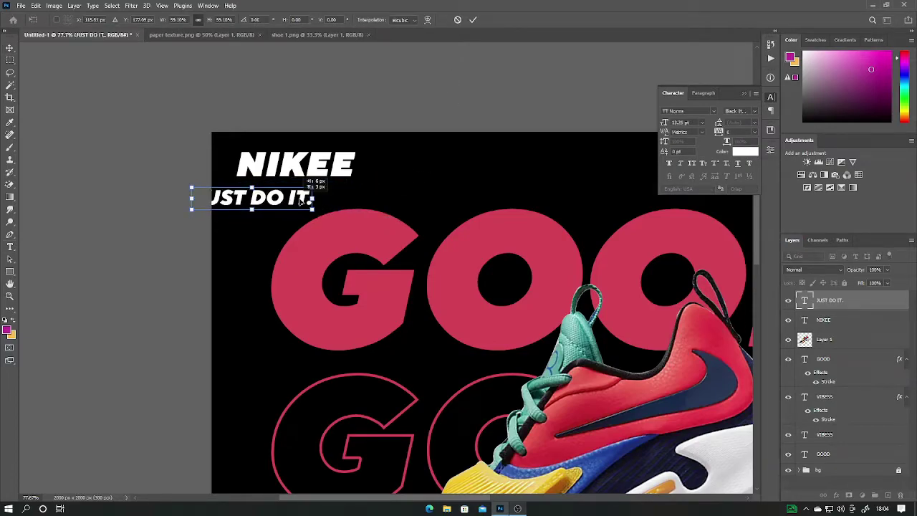
drag(350, 201, 354, 199)
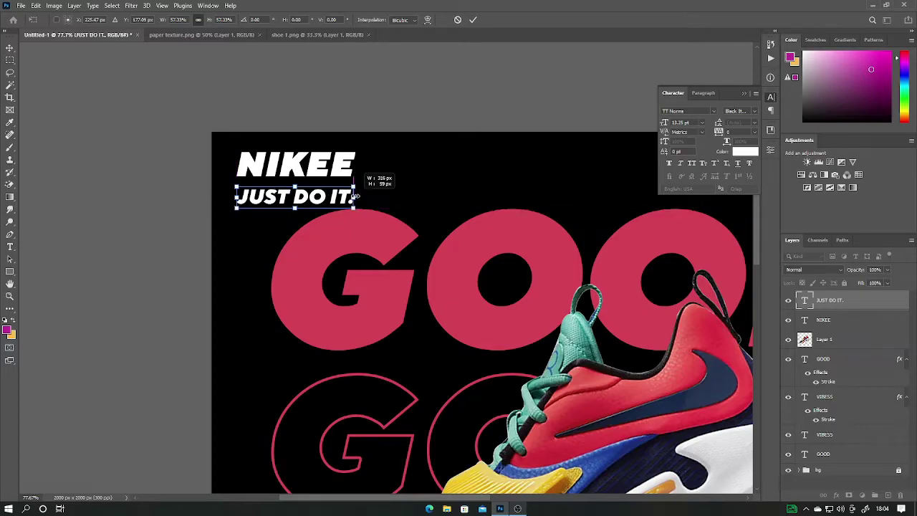
click(427, 20)
key(Return)
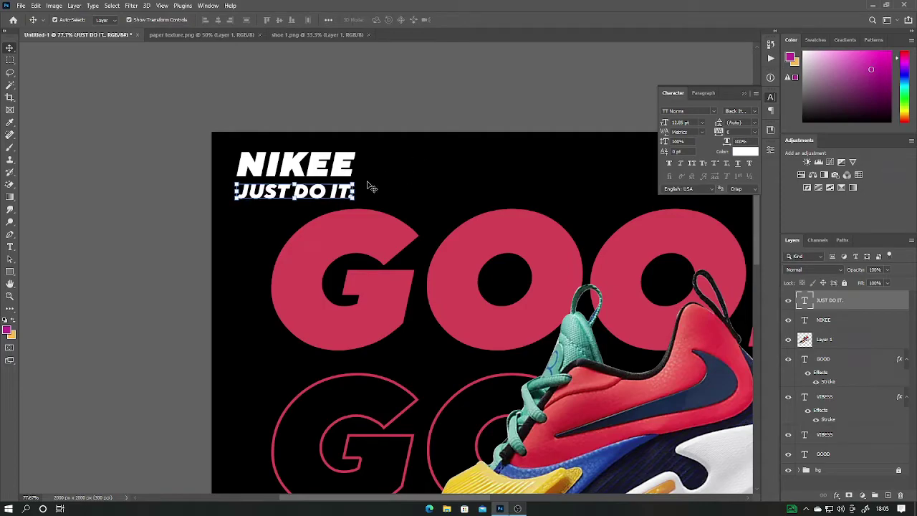
double_click(294, 191)
drag(294, 190, 230, 189)
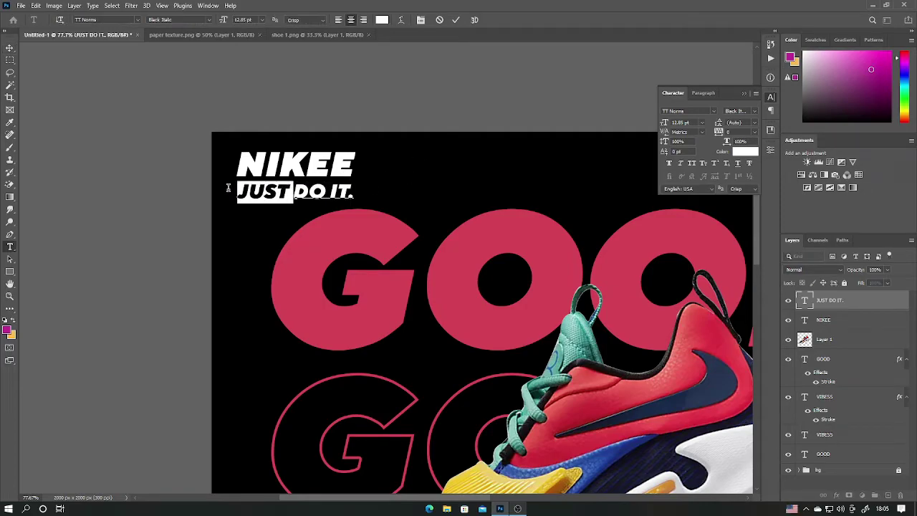
- Colour JUST with the pink sampled from the GOOD lettering
click(382, 20)
click(324, 256)
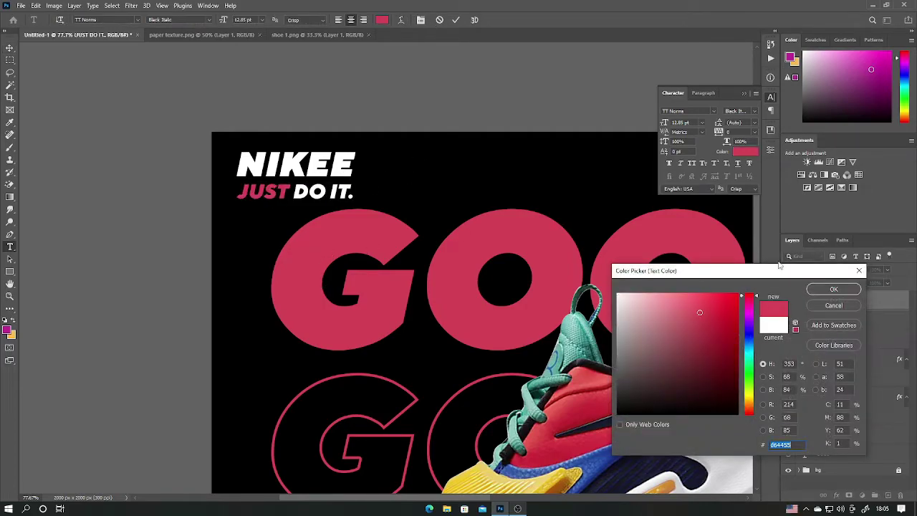
click(831, 288)
key(ctrl+0)
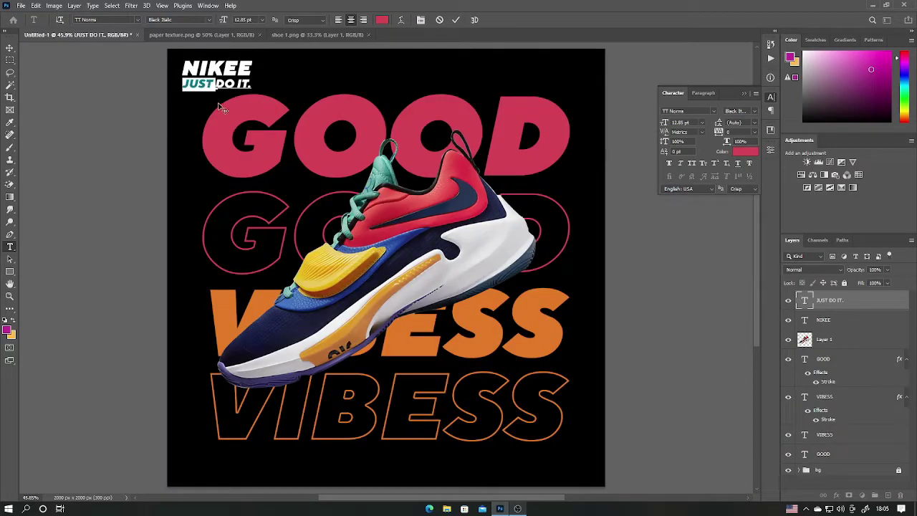
- Colour DO IT. with the orange sampled from VIBESS and finish the text edit
click(215, 84)
click(382, 19)
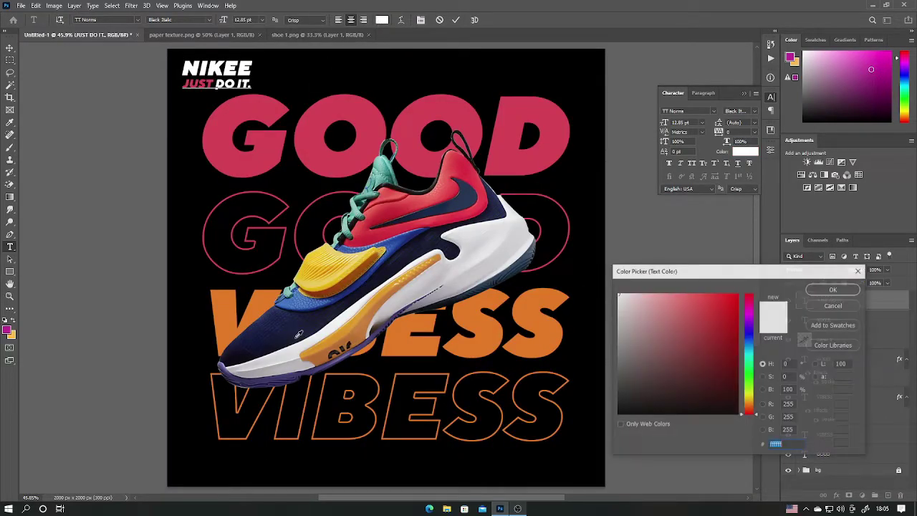
click(215, 347)
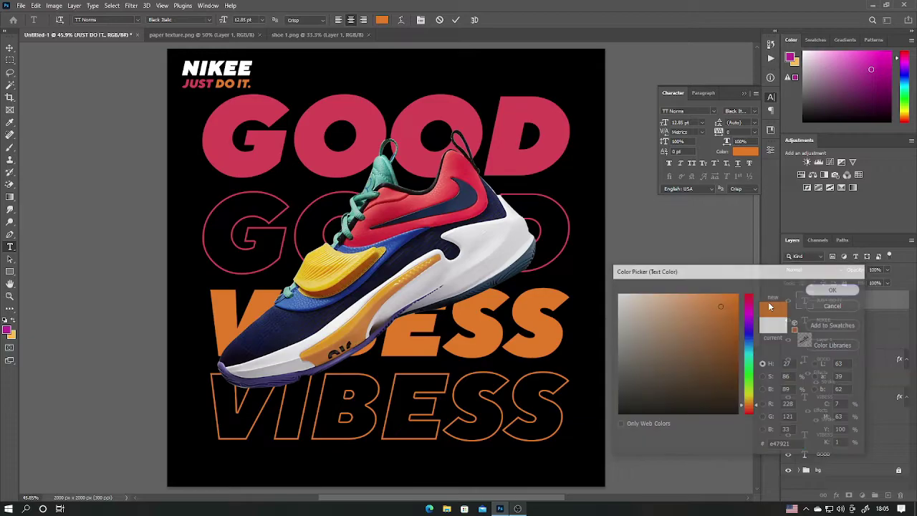
click(833, 289)
key(ctrl+Return)
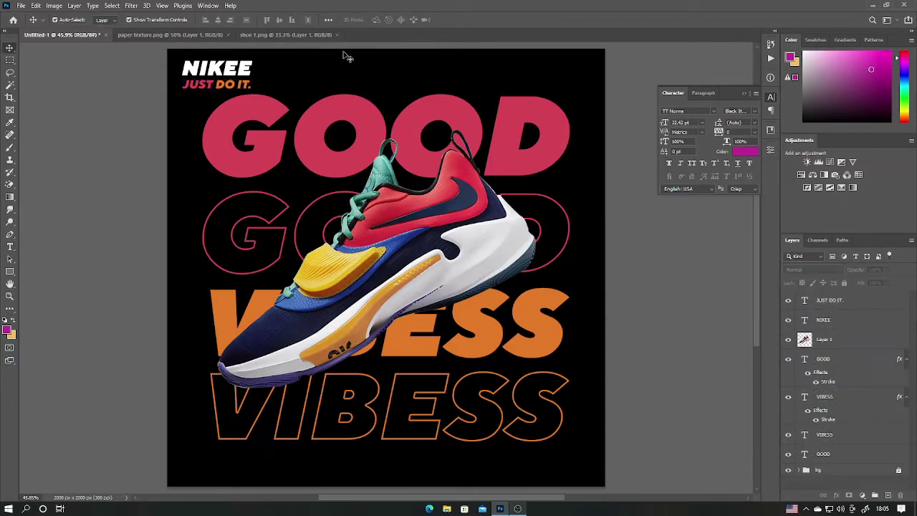
- Paste the crumpled paper texture into the poster and scale it over the lower part
click(286, 34)
click(170, 34)
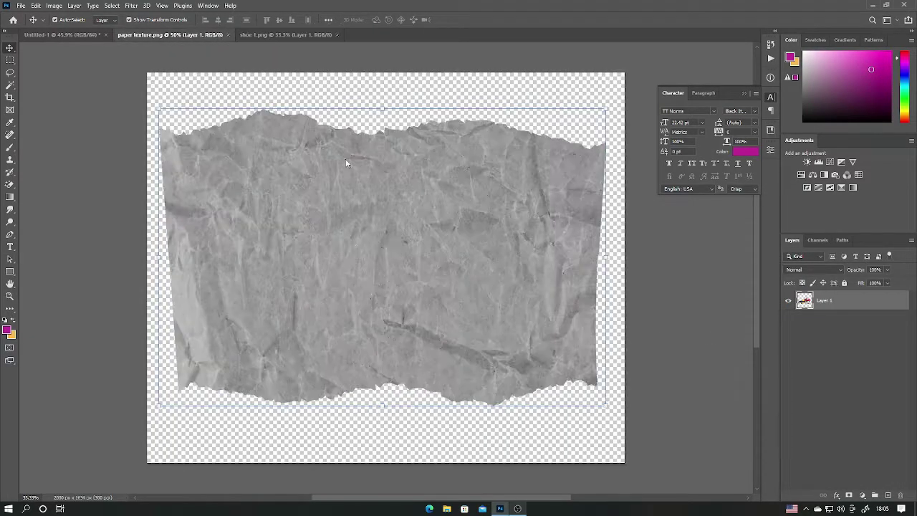
click(79, 35)
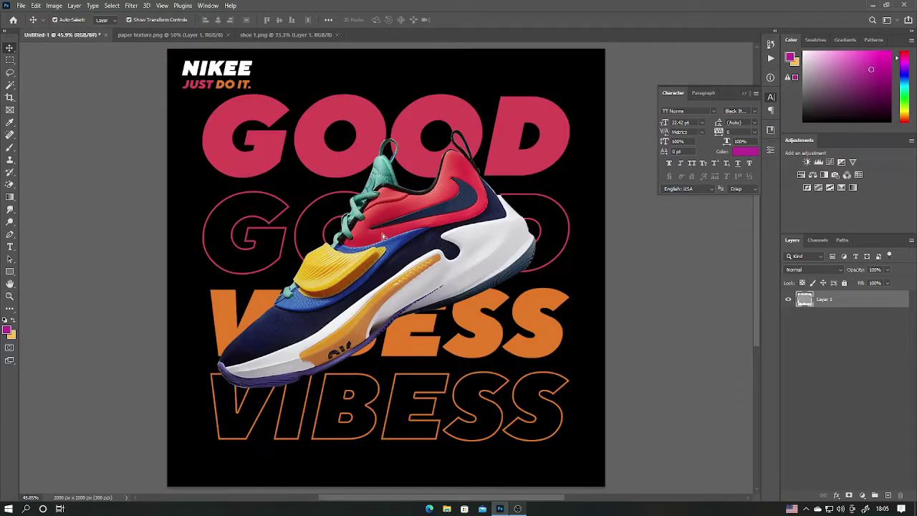
key(ctrl+v)
drag(387, 371, 383, 512)
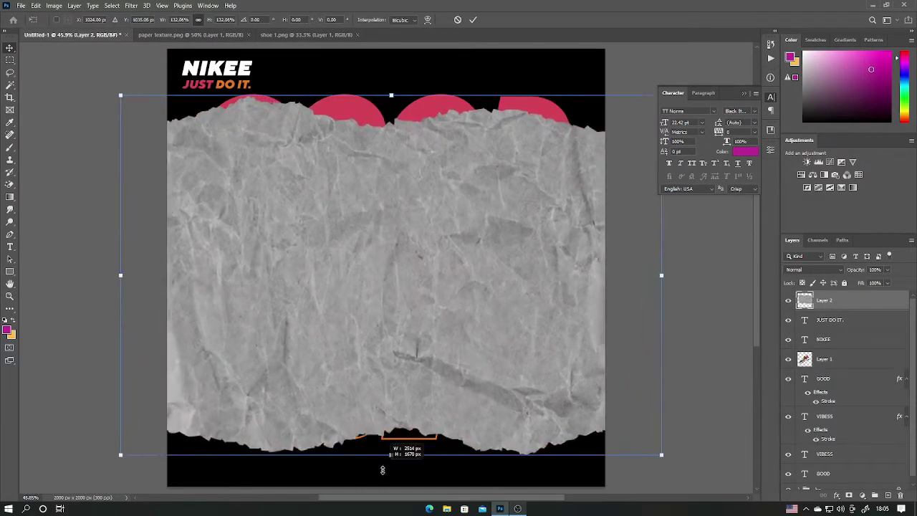
scroll(387, 382, down, 2)
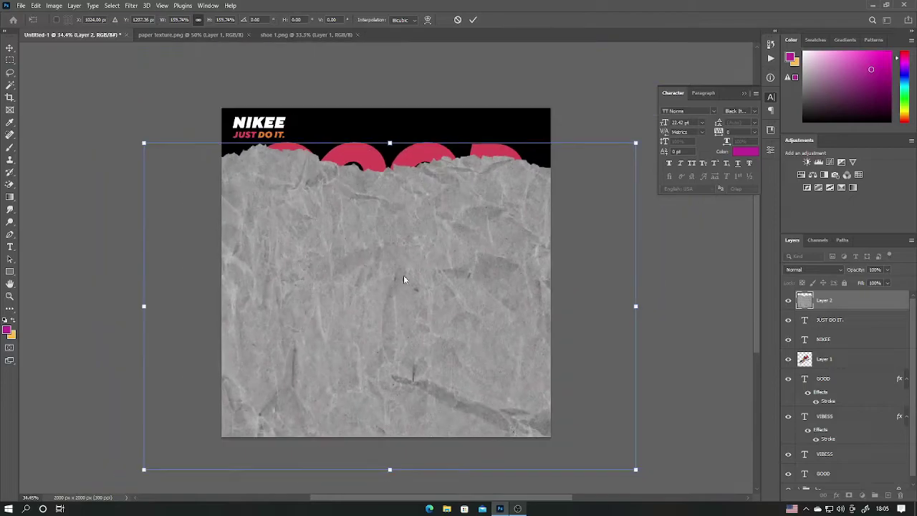
drag(399, 147, 399, 71)
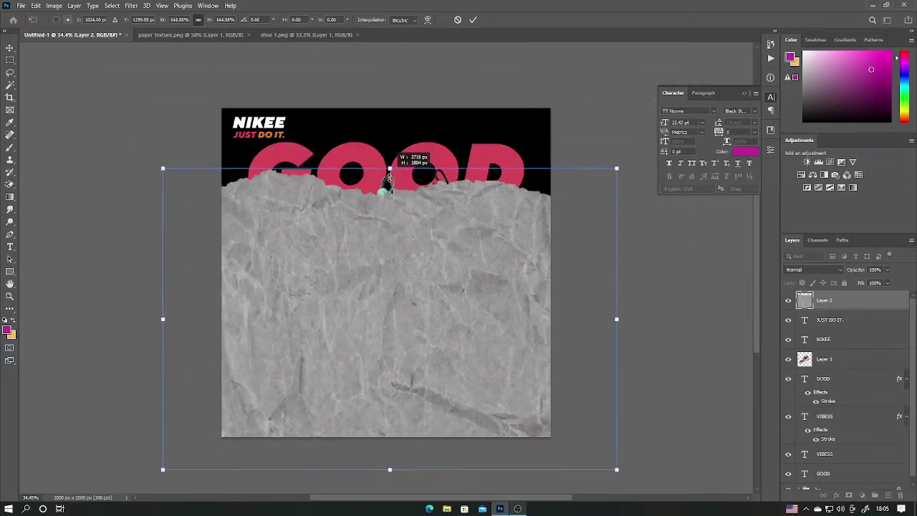
drag(398, 72, 390, 199)
click(473, 19)
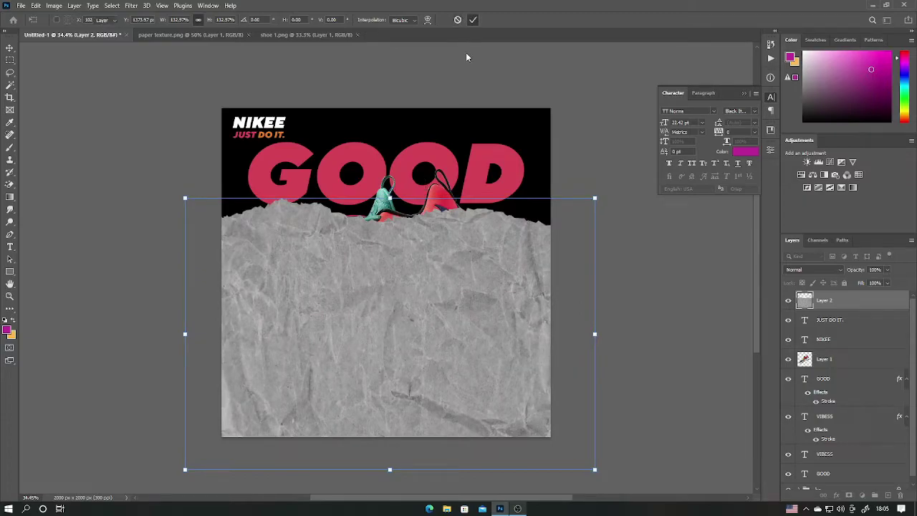
- Add an enlarged texture copy over the top half and merge both texture layers
drag(433, 272, 425, 111)
key(ctrl+t)
drag(597, 255, 620, 273)
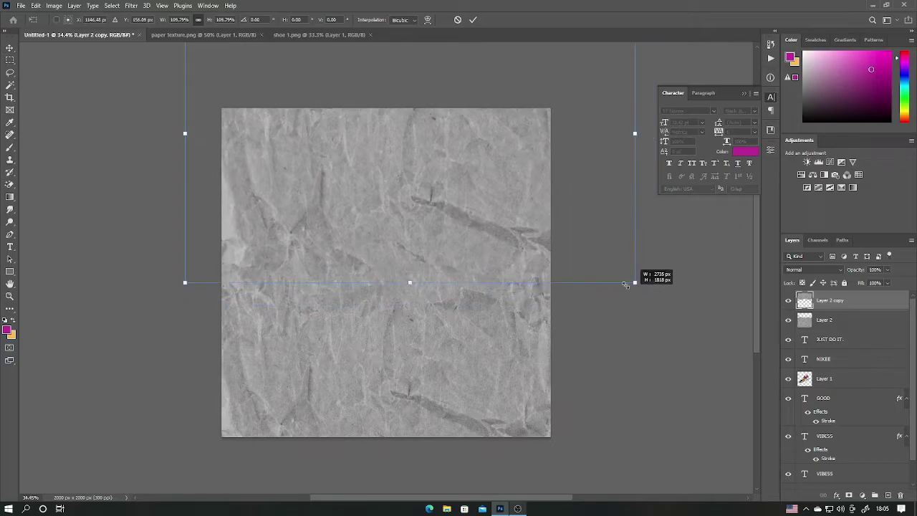
key(Escape)
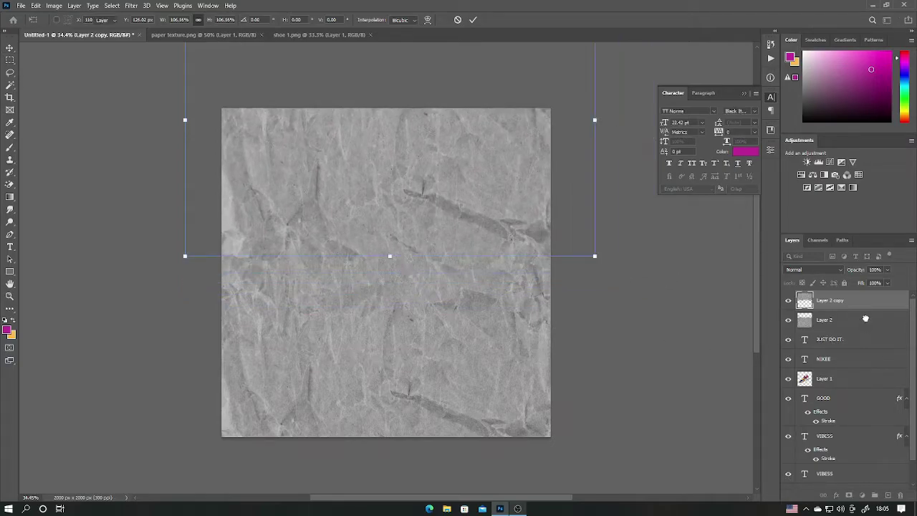
shift+click(855, 320)
right_click(856, 322)
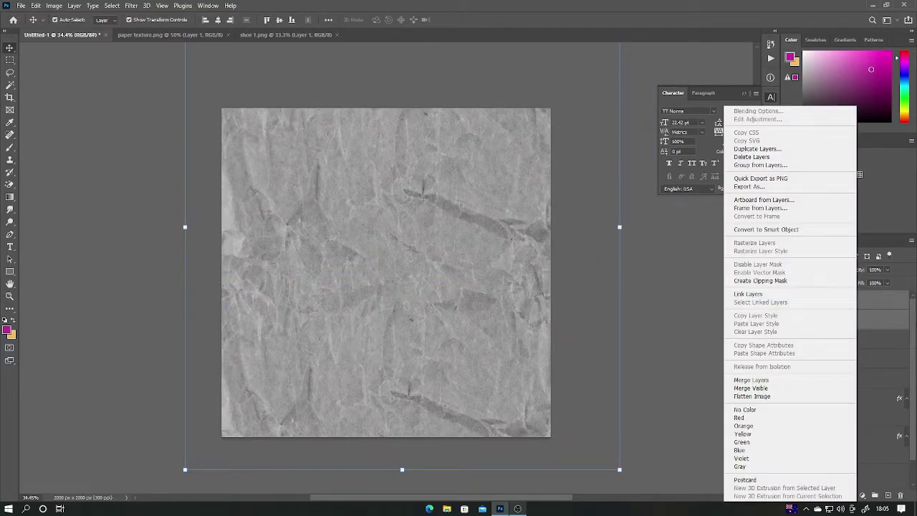
click(886, 331)
key(ctrl+r)
key(ctrl+e)
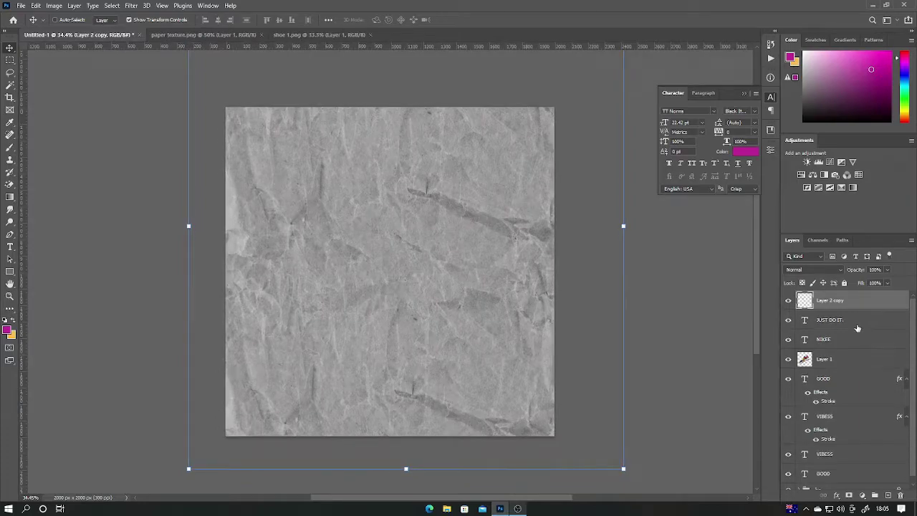
- Set the texture overlay to Hard Light blending at about 56% opacity
click(826, 271)
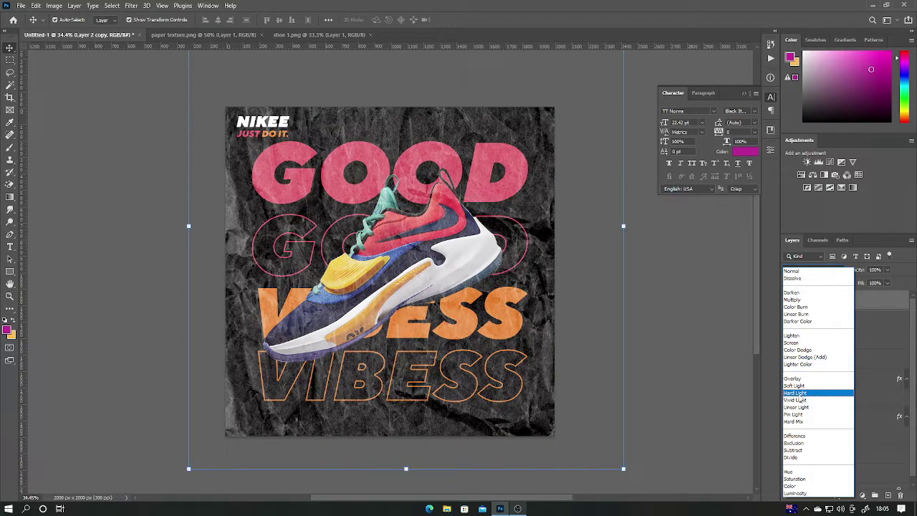
click(797, 394)
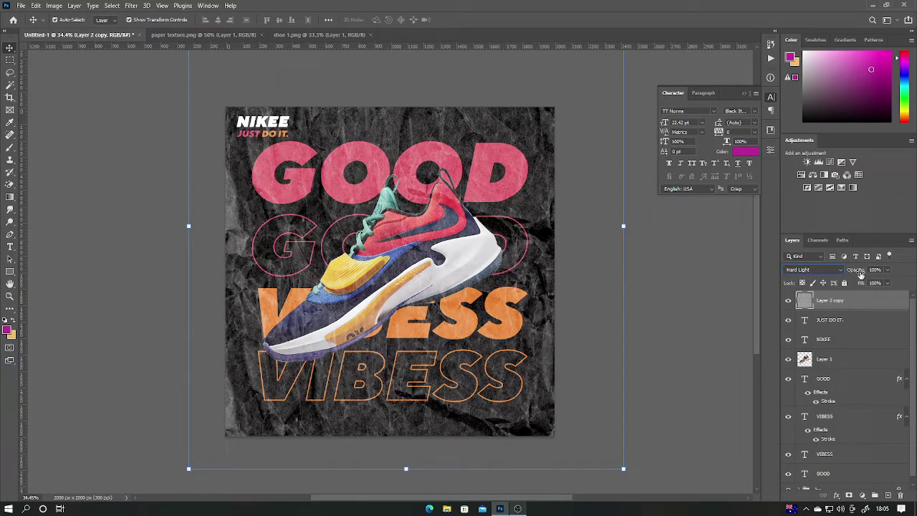
key(5)
key(6)
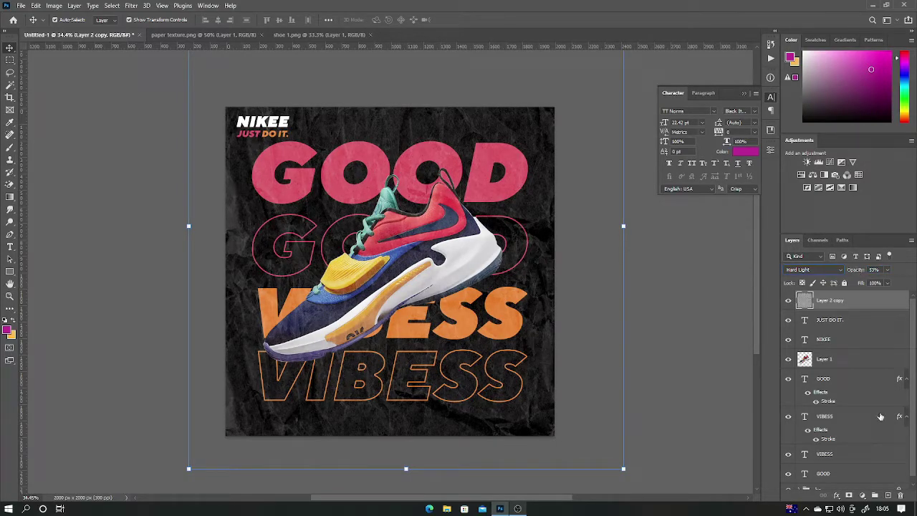
- Add a layer mask and pick a soft round brush about 636 px wide
click(858, 496)
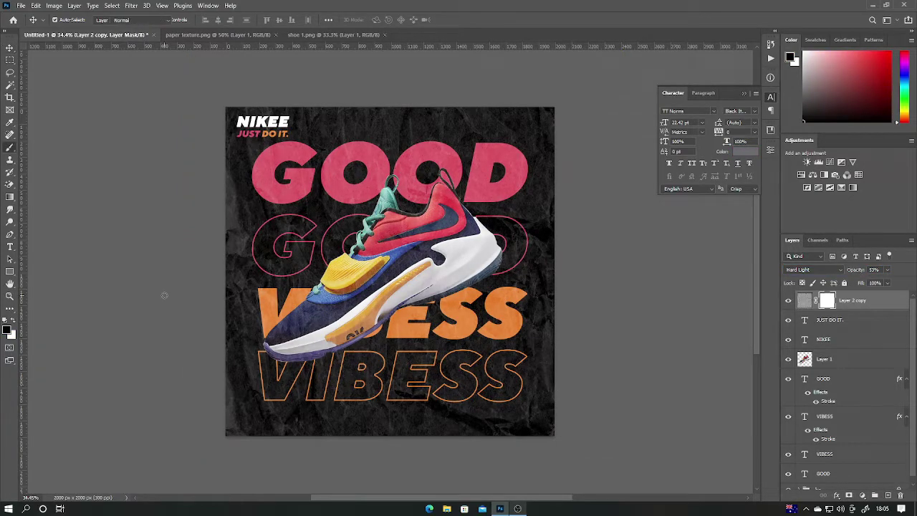
key(b)
right_click(315, 236)
click(334, 319)
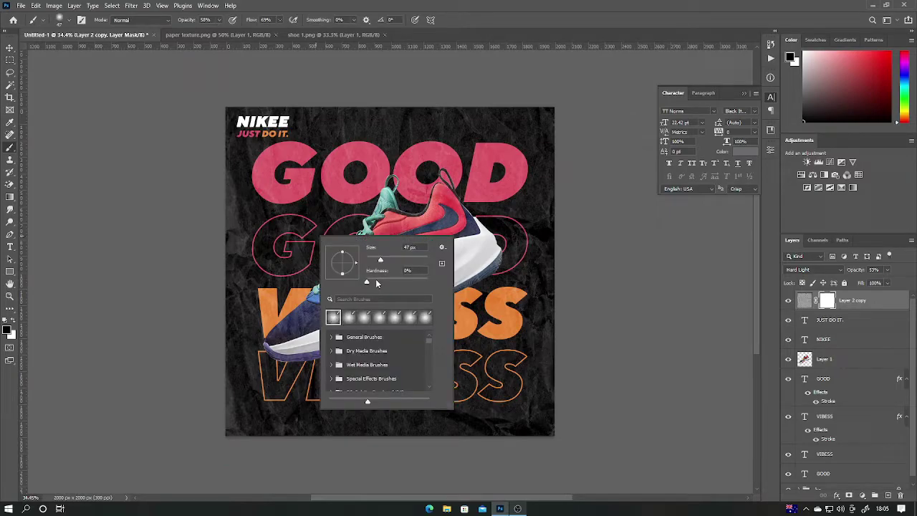
drag(389, 264, 391, 262)
key(Return)
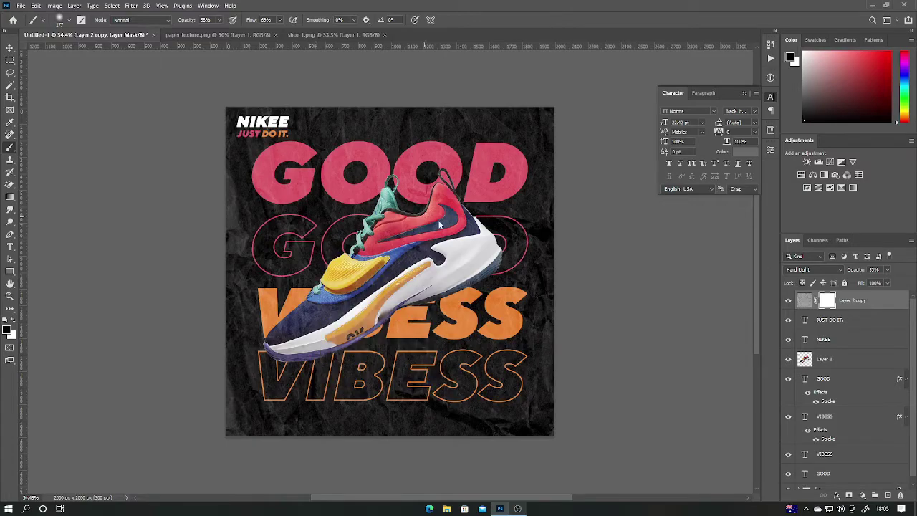
mouse_move(440, 226)
mouse_down()
mouse_move(433, 276)
mouse_move(416, 277)
mouse_up()
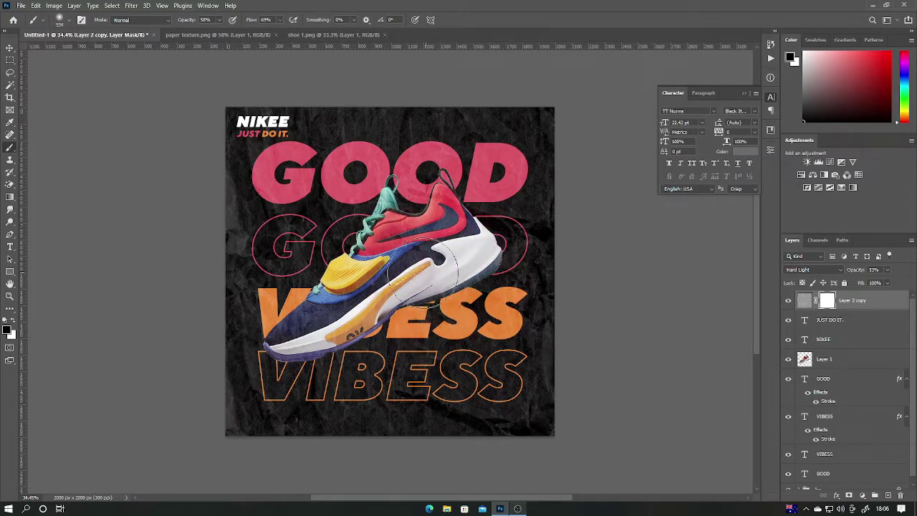
- Paint black on the mask over the shoe and midsole to hide the texture there
click(7, 330)
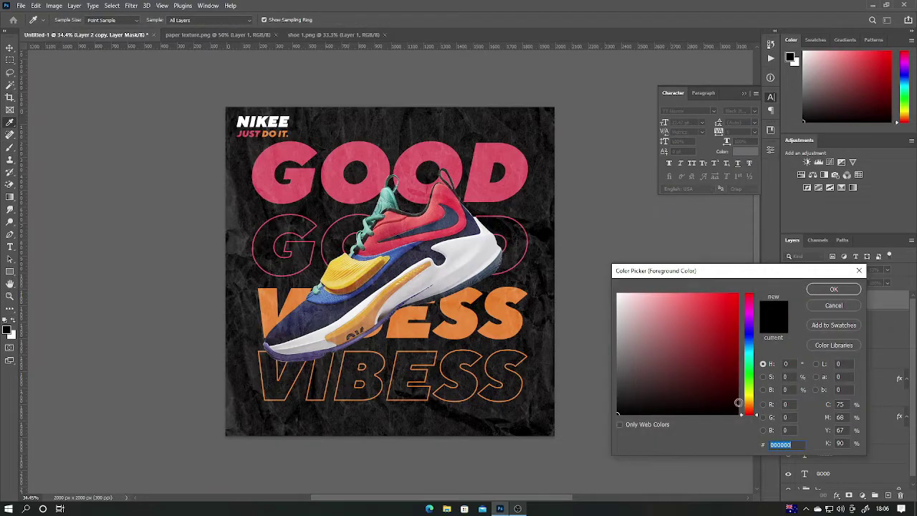
click(835, 289)
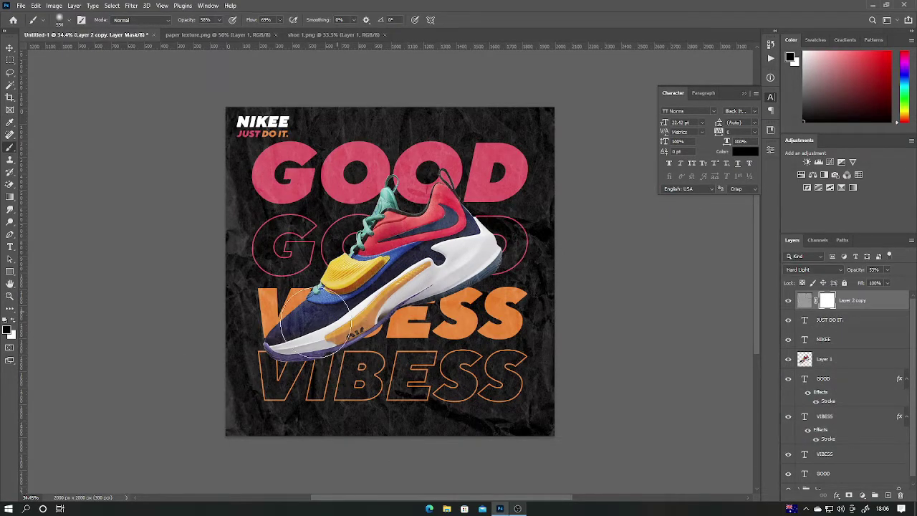
mouse_move(315, 324)
mouse_down()
mouse_move(308, 345)
mouse_move(352, 350)
mouse_move(466, 272)
mouse_move(478, 243)
mouse_move(444, 195)
mouse_move(364, 258)
mouse_move(375, 284)
mouse_move(405, 278)
mouse_move(365, 287)
mouse_up()
click(10, 48)
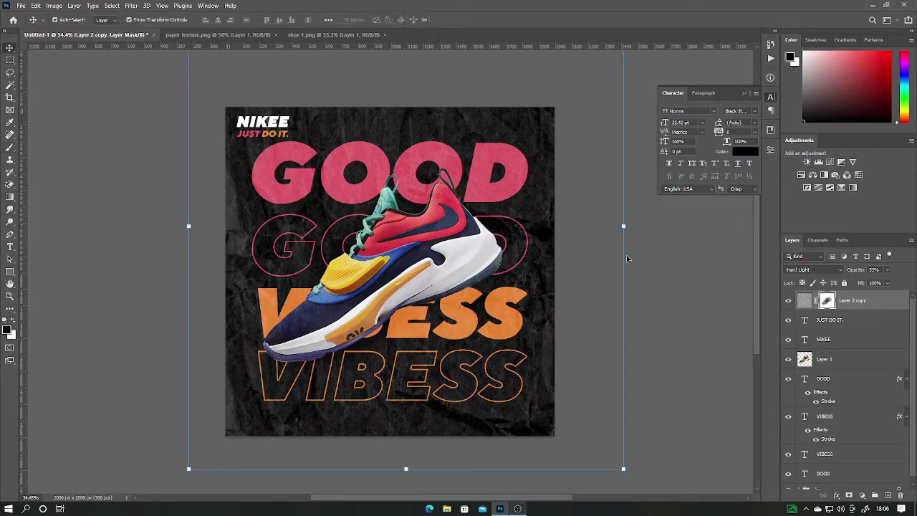
key(ctrl+2)
- Lower the Layer 2 copy texture overlay's opacity to 40% via its blending settings
click(887, 270)
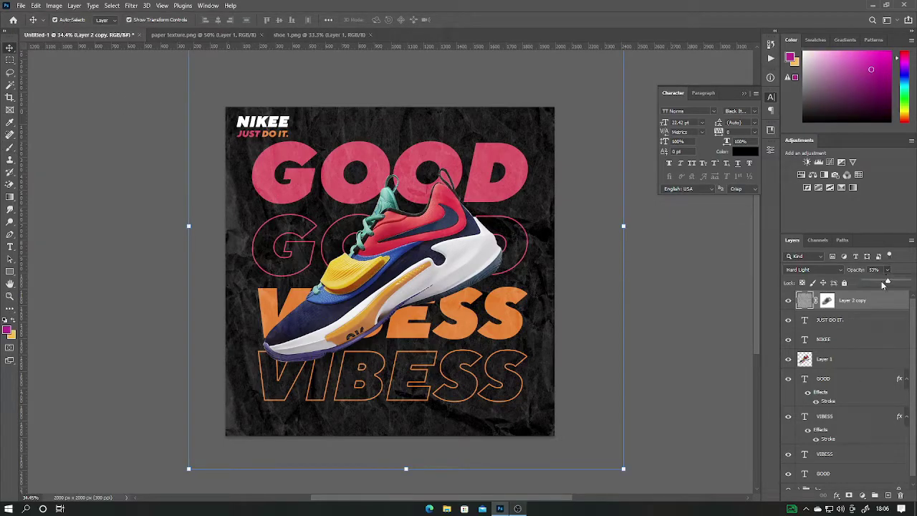
drag(889, 283, 886, 281)
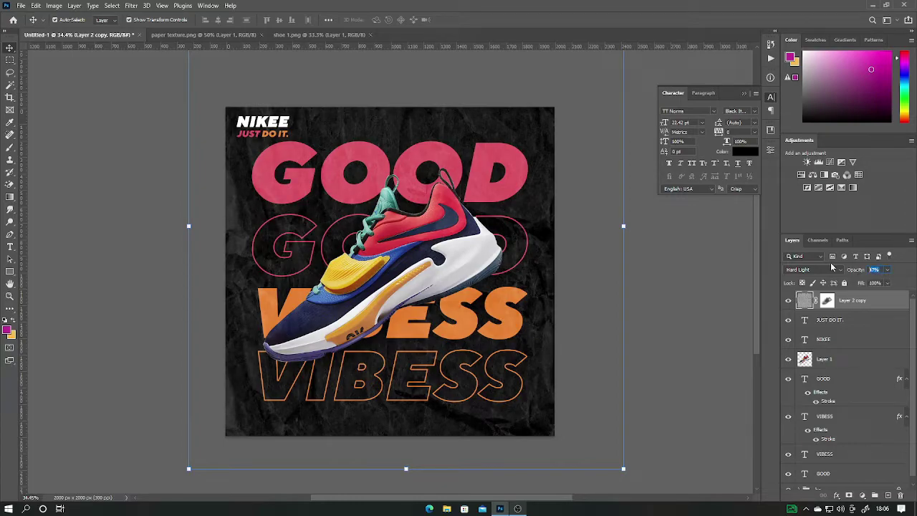
click(696, 327)
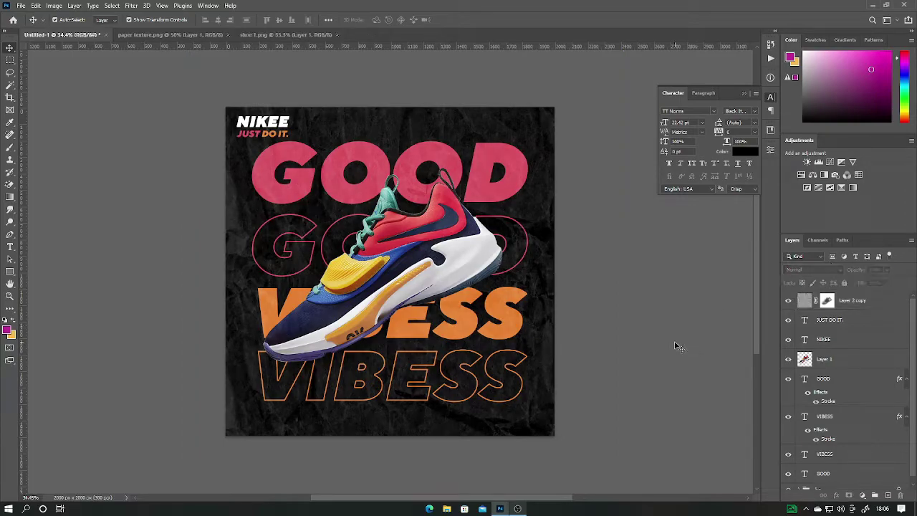
click(412, 250)
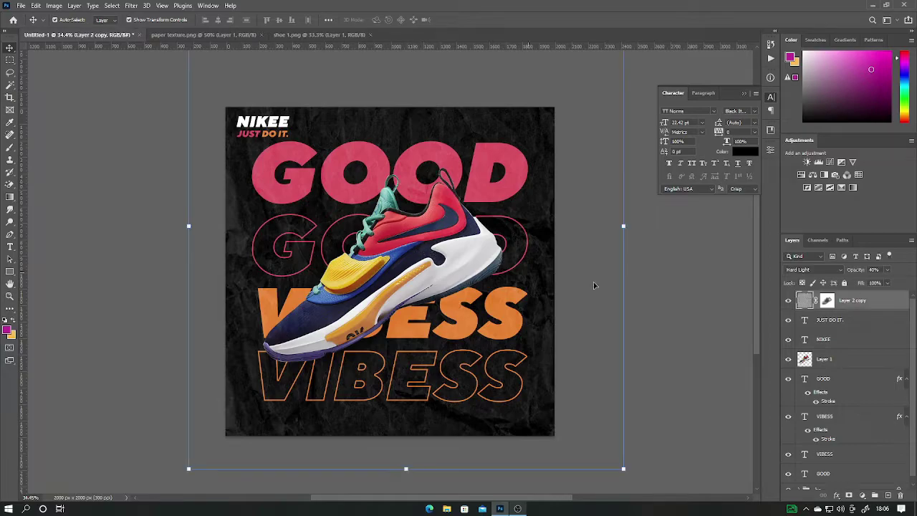
double_click(891, 306)
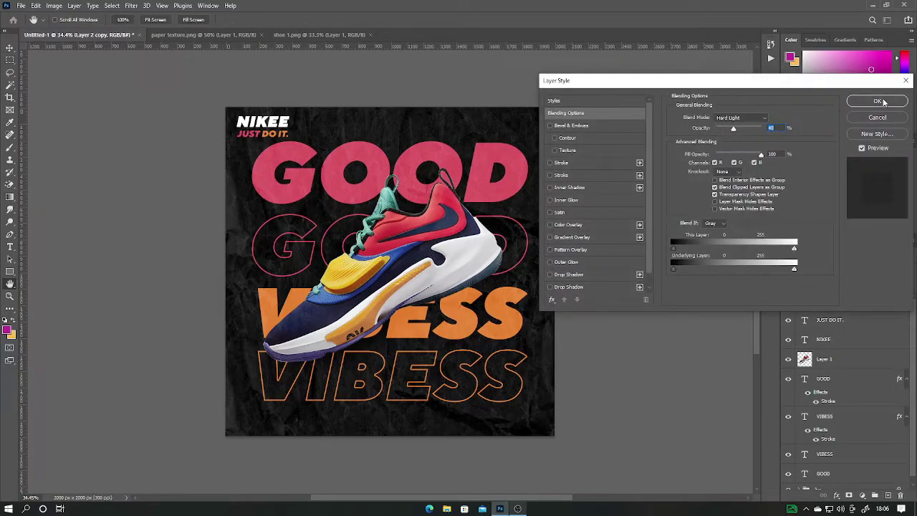
click(879, 101)
click(882, 361)
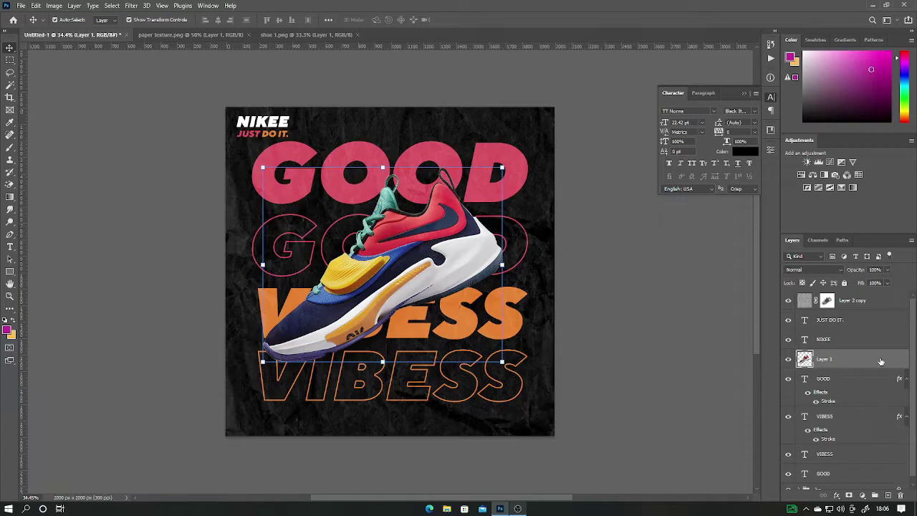
- Add a drop shadow to the sneaker layer at 80% opacity with a larger, softer size
double_click(877, 360)
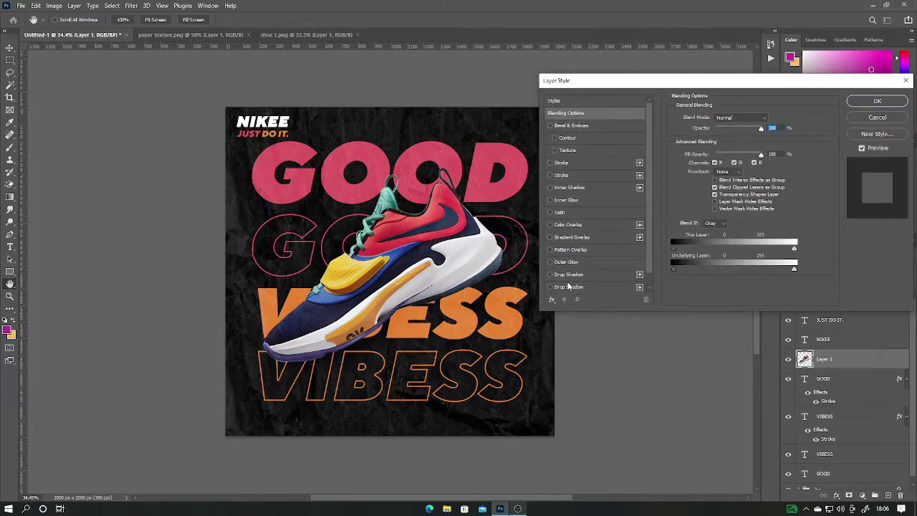
click(568, 287)
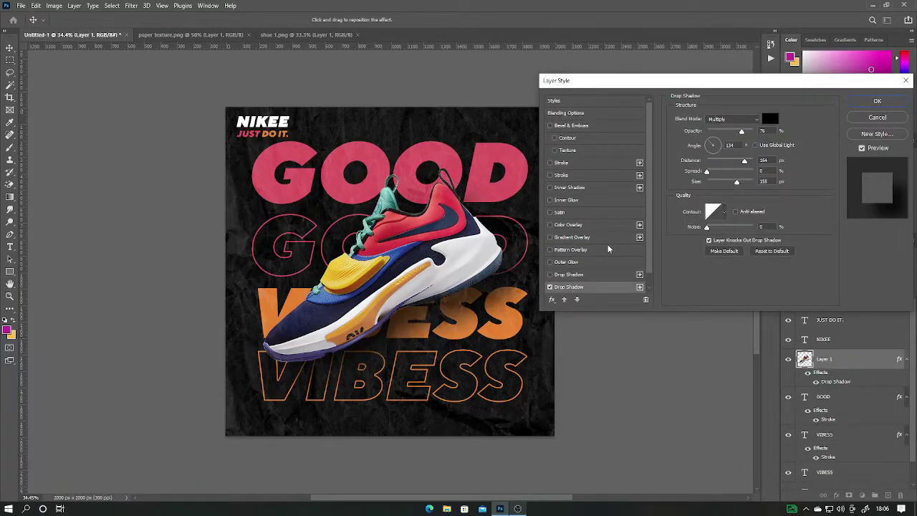
click(711, 134)
drag(711, 134, 715, 135)
mouse_move(737, 182)
mouse_down()
mouse_move(752, 183)
mouse_move(742, 164)
mouse_up()
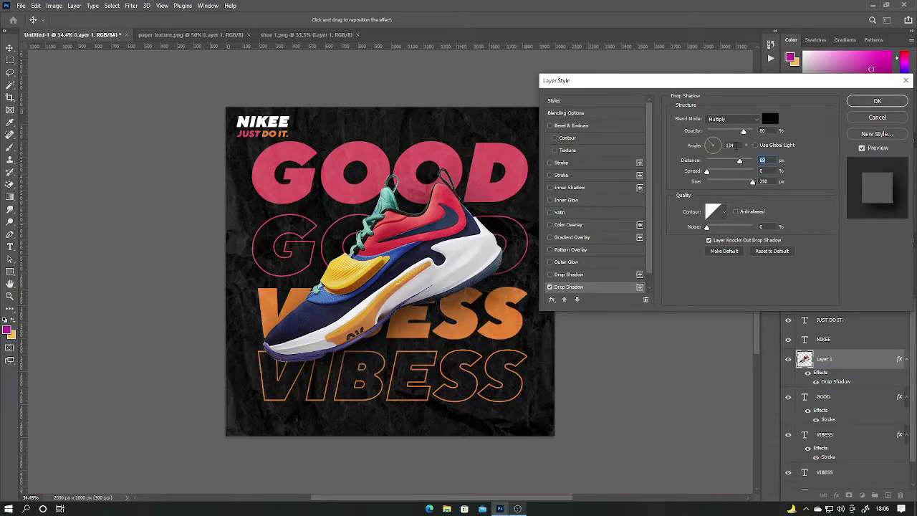
- Set the shadow angle to 135° and distance to 90 px, then apply it
click(731, 145)
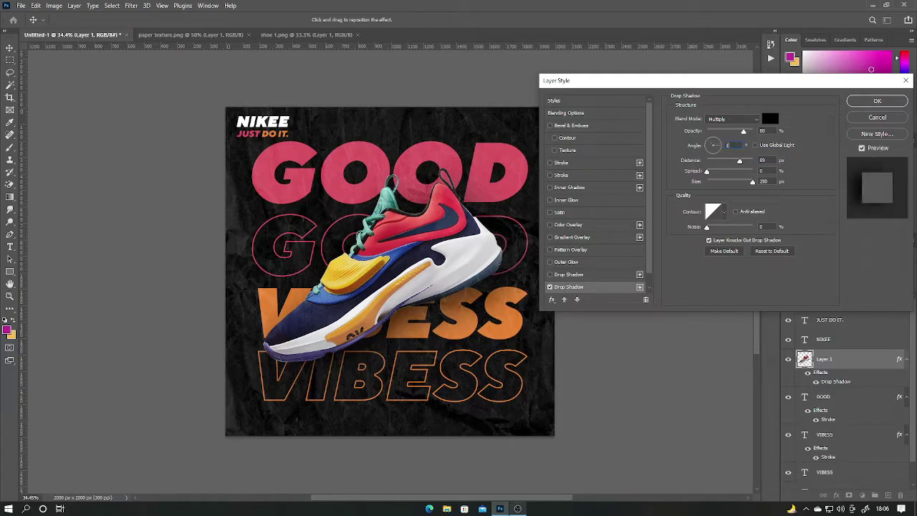
text(135)
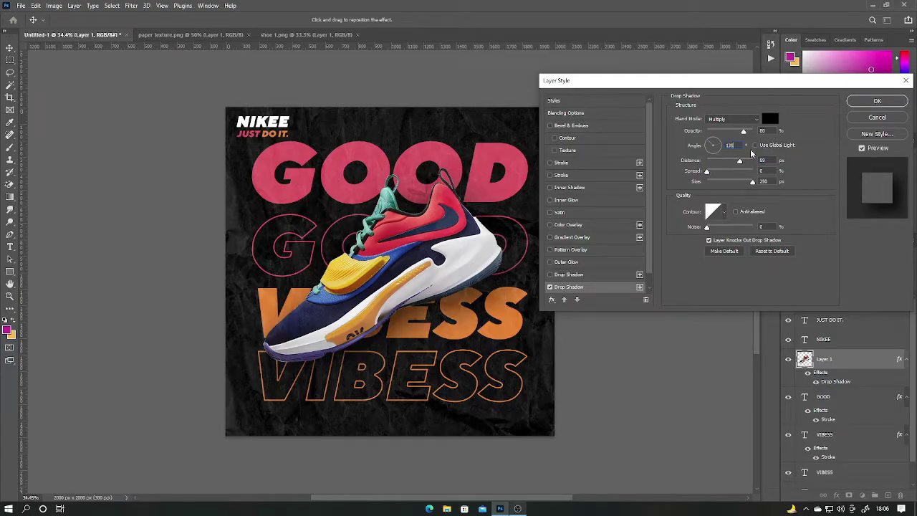
click(766, 170)
click(764, 160)
text(90)
click(878, 101)
click(646, 234)
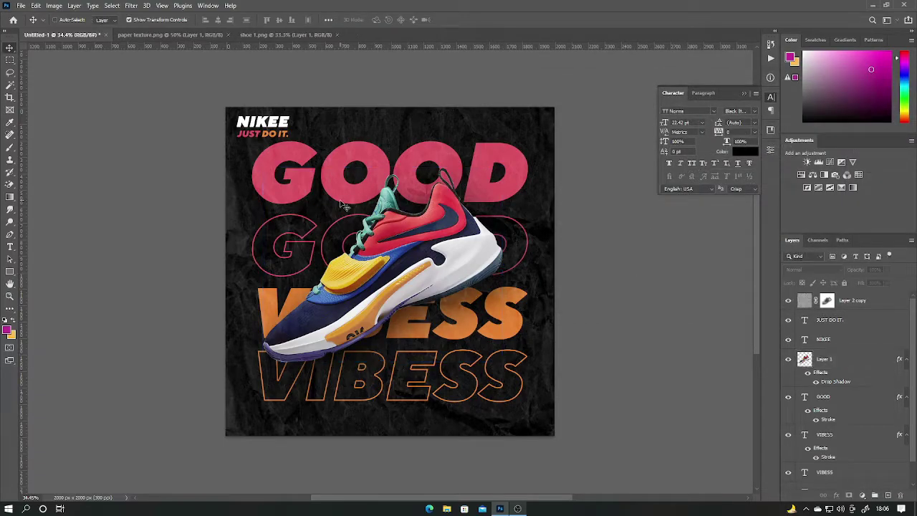
- Stamp visible layers into a new layer; in Camera Raw set exposure −0.15, cooler, magenta, brighter highlights
key(ctrl+alt+shift+e)
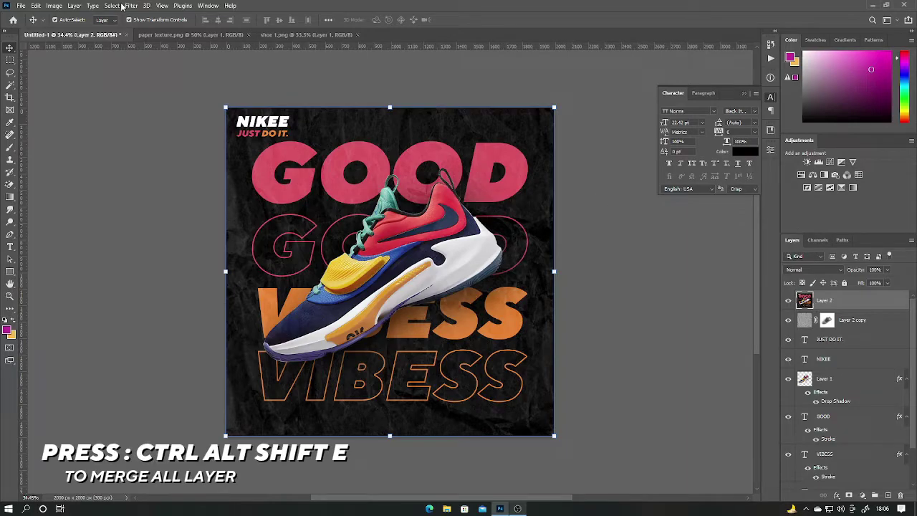
click(133, 7)
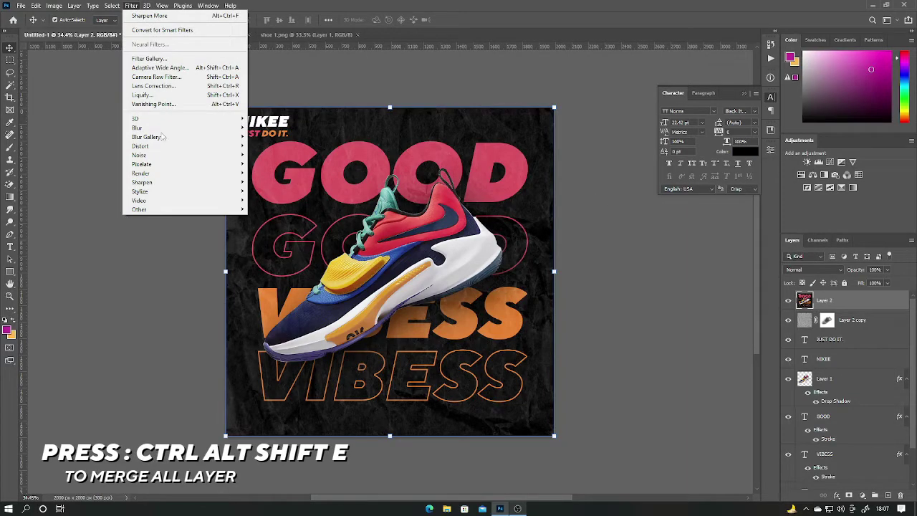
click(159, 75)
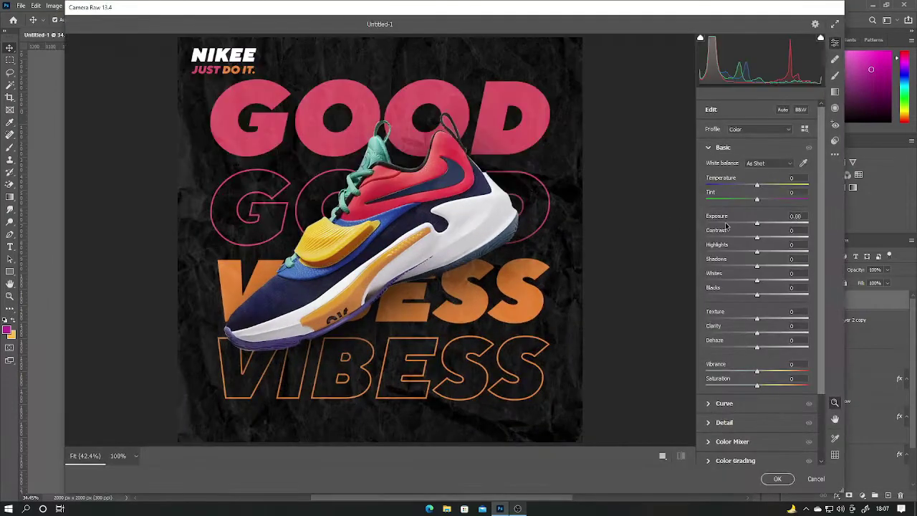
mouse_move(757, 223)
mouse_down()
mouse_move(741, 227)
mouse_move(756, 223)
mouse_move(760, 237)
mouse_up()
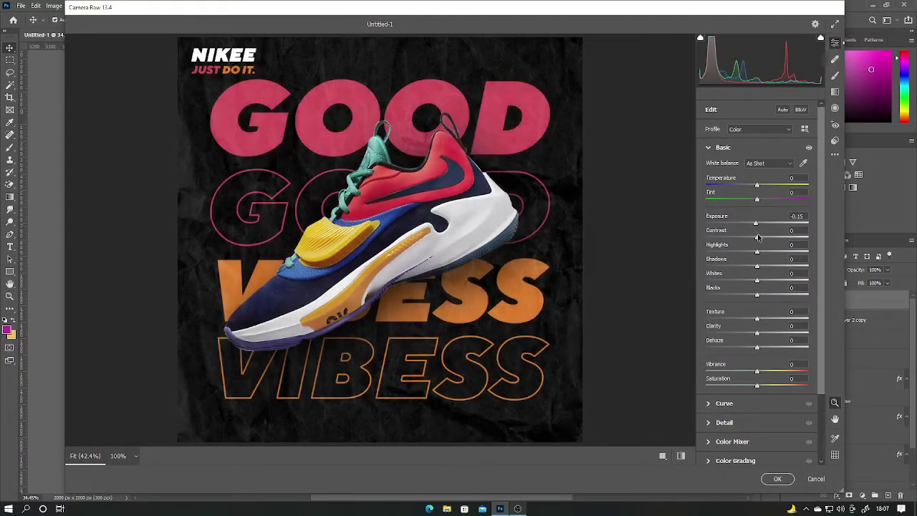
drag(757, 185, 763, 201)
mouse_move(758, 253)
mouse_down()
mouse_move(765, 252)
mouse_move(736, 296)
mouse_move(781, 319)
mouse_move(736, 322)
mouse_move(771, 334)
mouse_move(782, 349)
mouse_up()
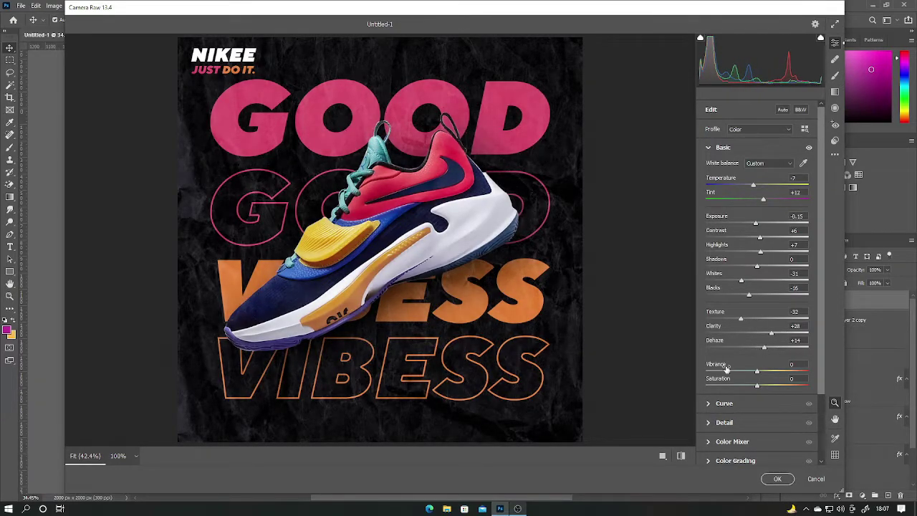
- Add sharpening 19 and noise reduction 17, then apply the Camera Raw grade
click(712, 444)
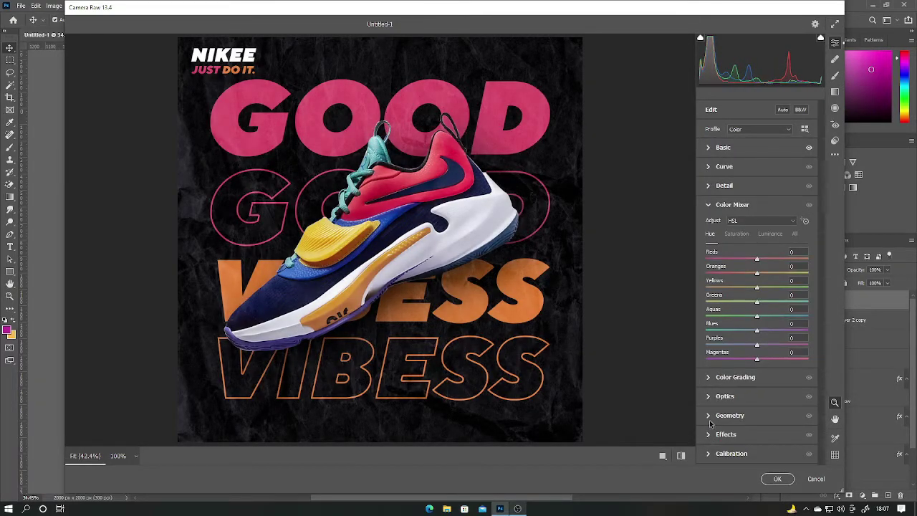
click(712, 186)
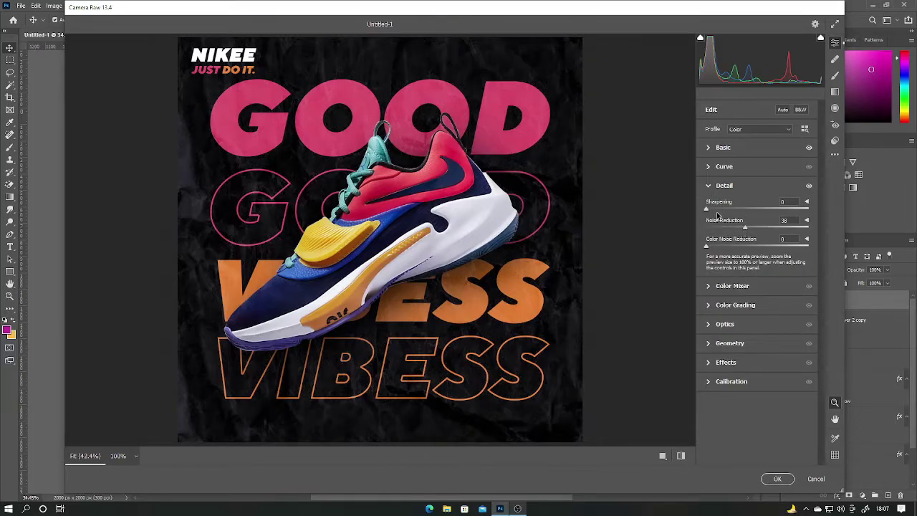
click(724, 227)
click(719, 209)
click(778, 478)
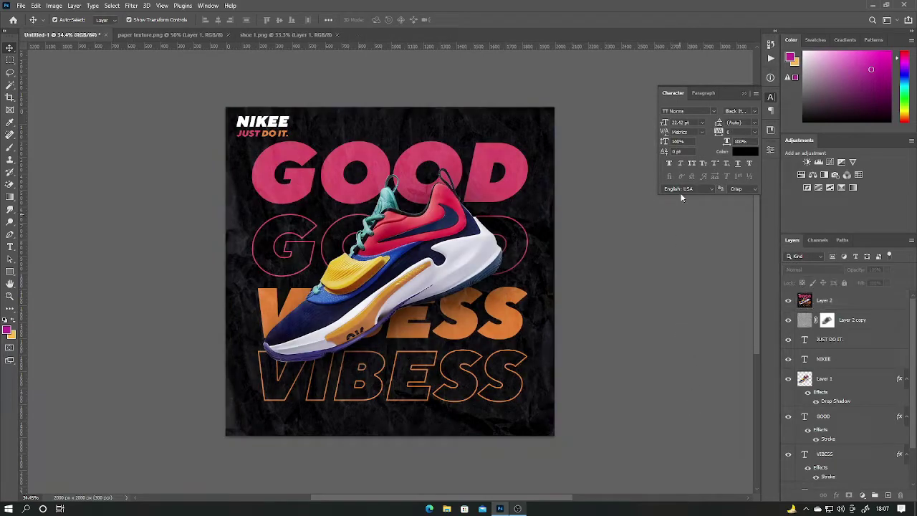
click(744, 96)
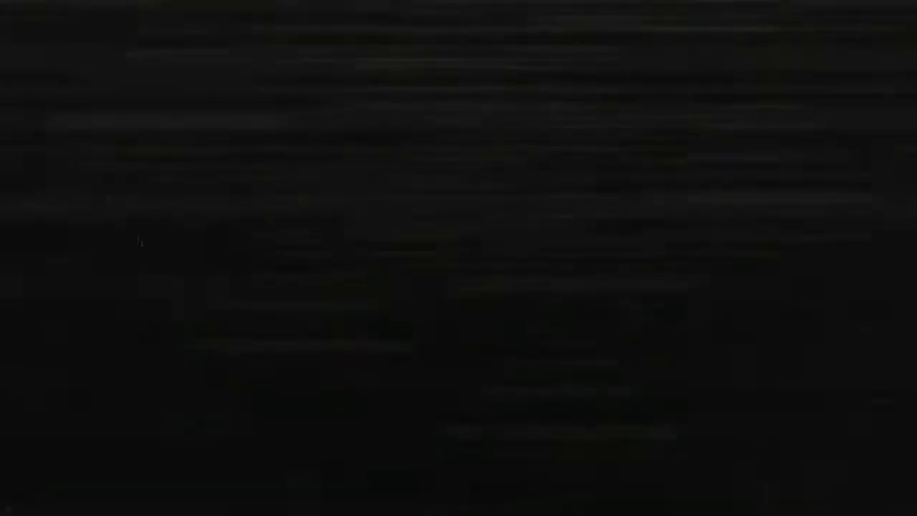